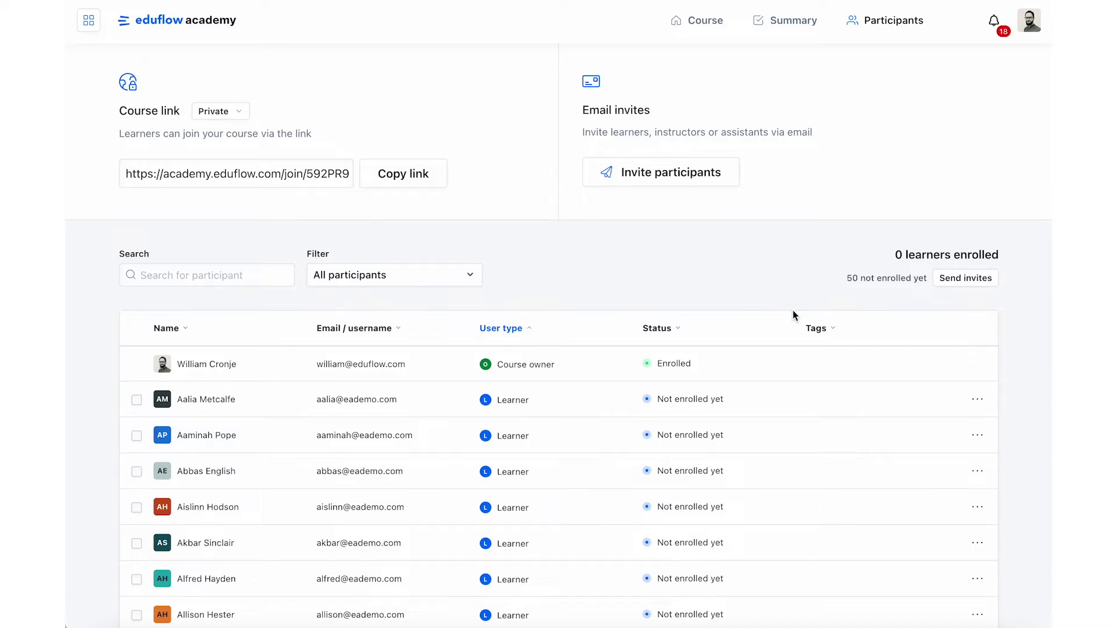
Visit the course content page, then return to the participants list
mouse_move(824, 398)
click(690, 21)
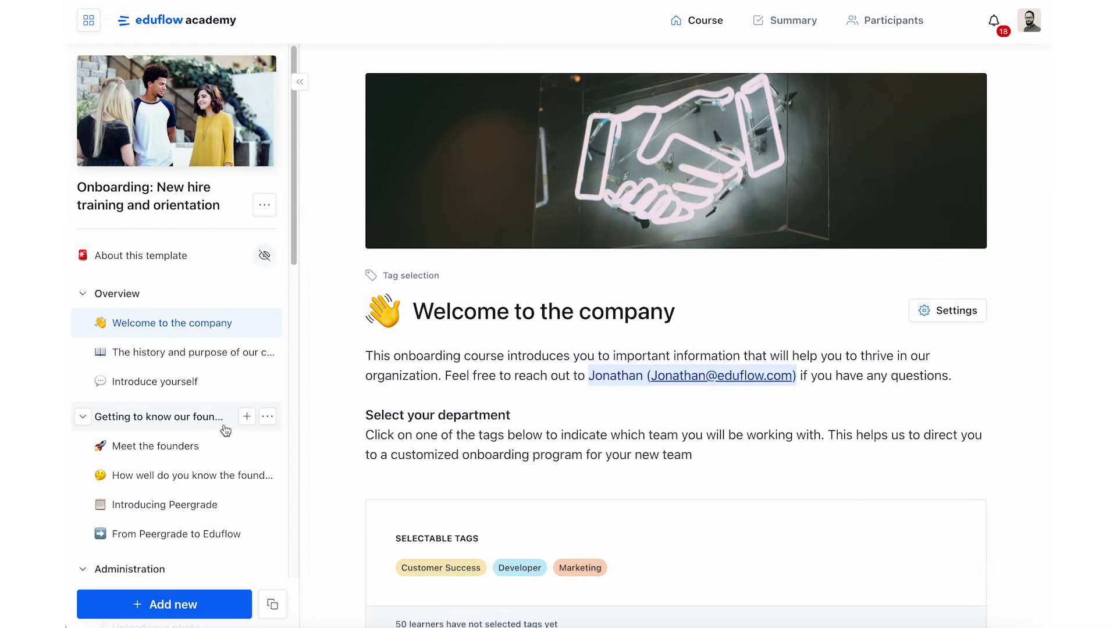
scroll(249, 472, down, 3)
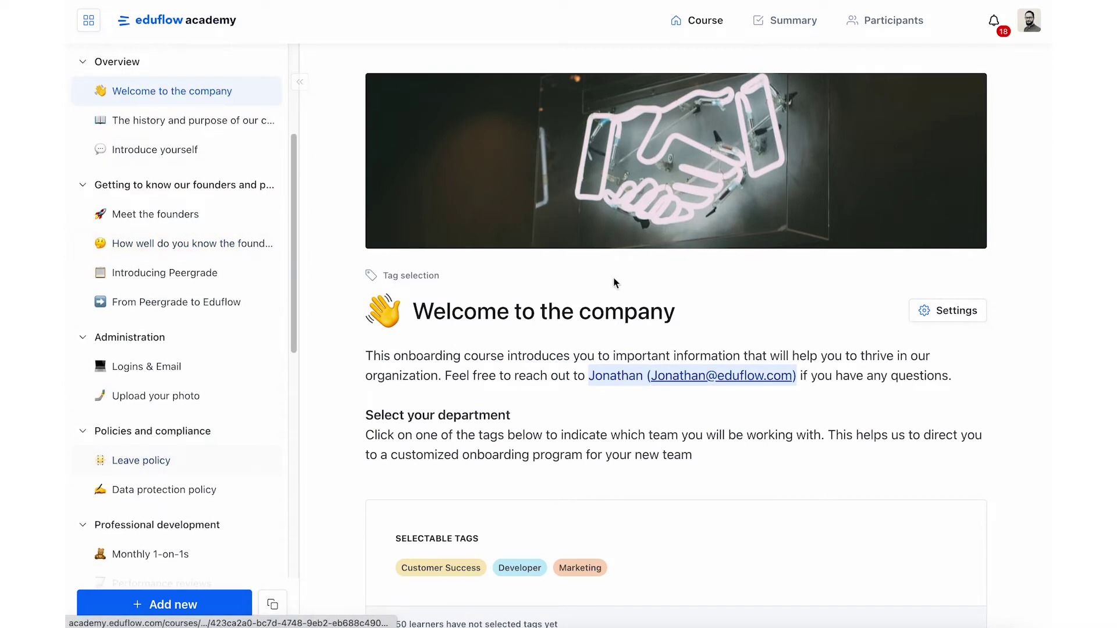
click(890, 29)
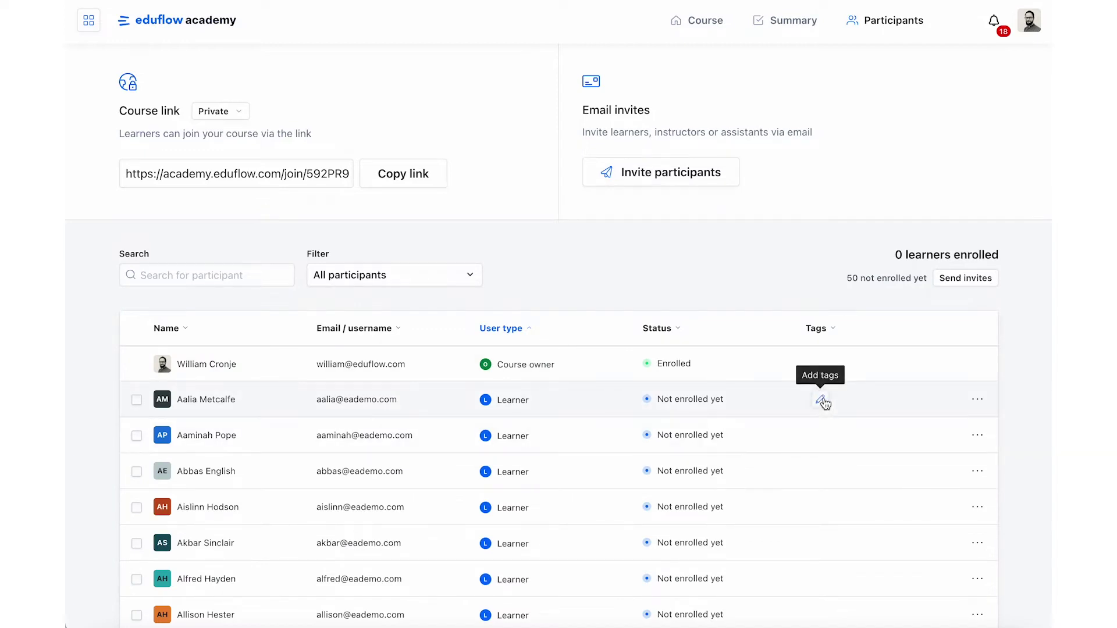
Tag the first and second learners as Sales and close the tag list
click(821, 401)
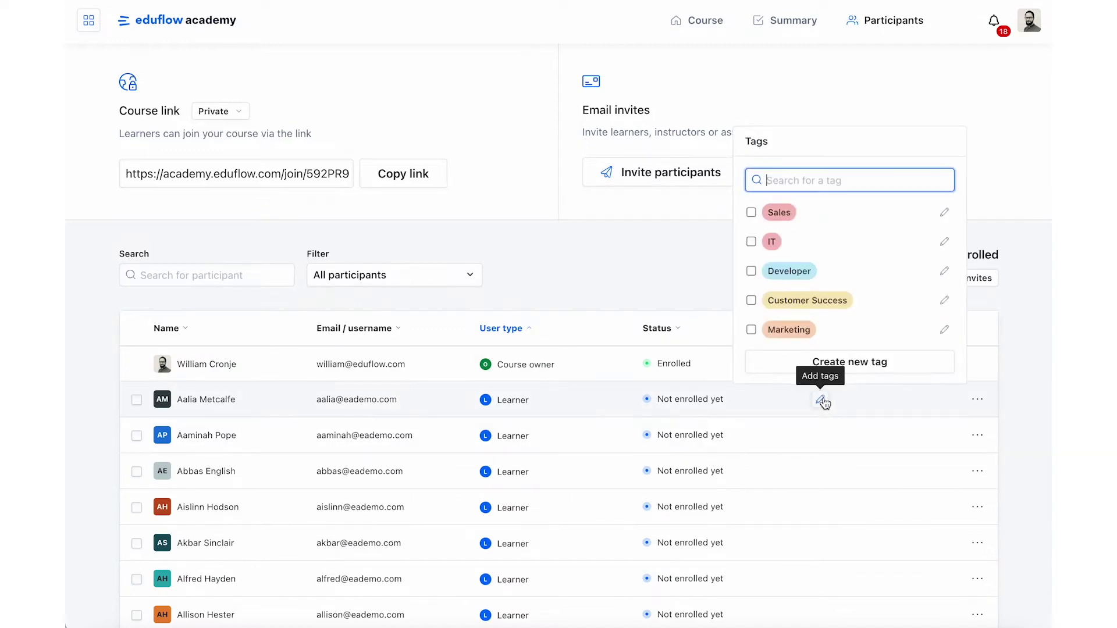
click(751, 213)
click(820, 436)
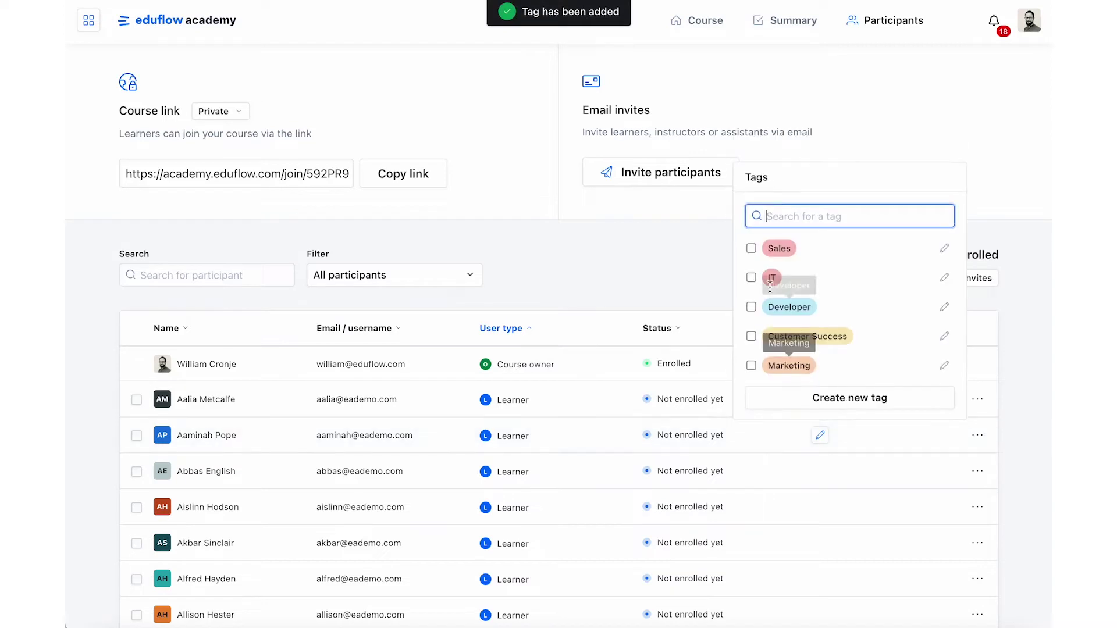
click(751, 248)
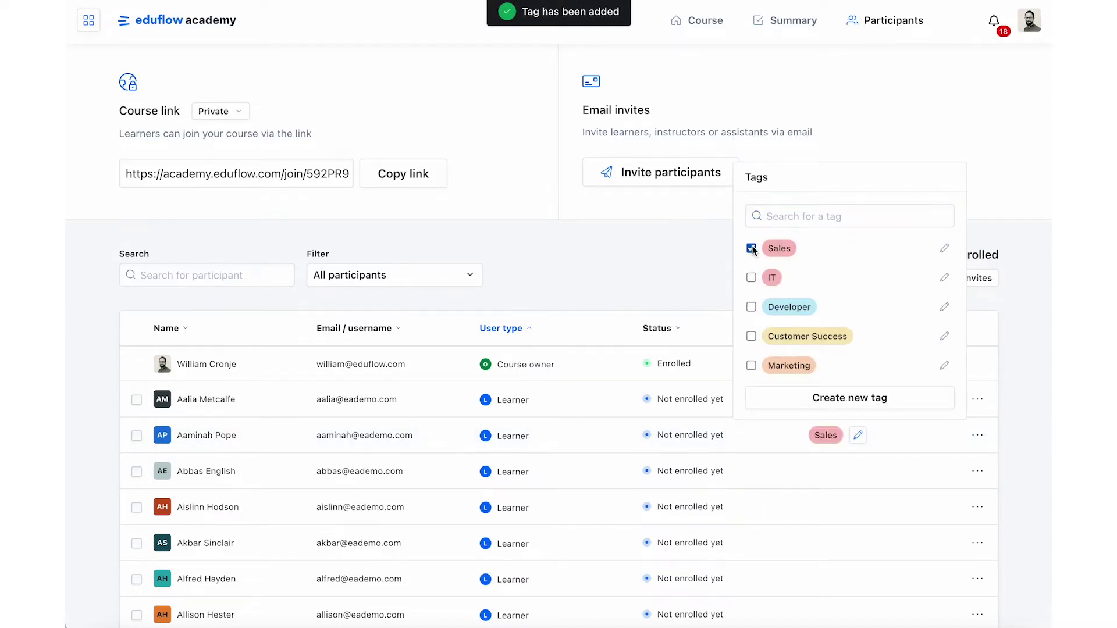
click(1024, 410)
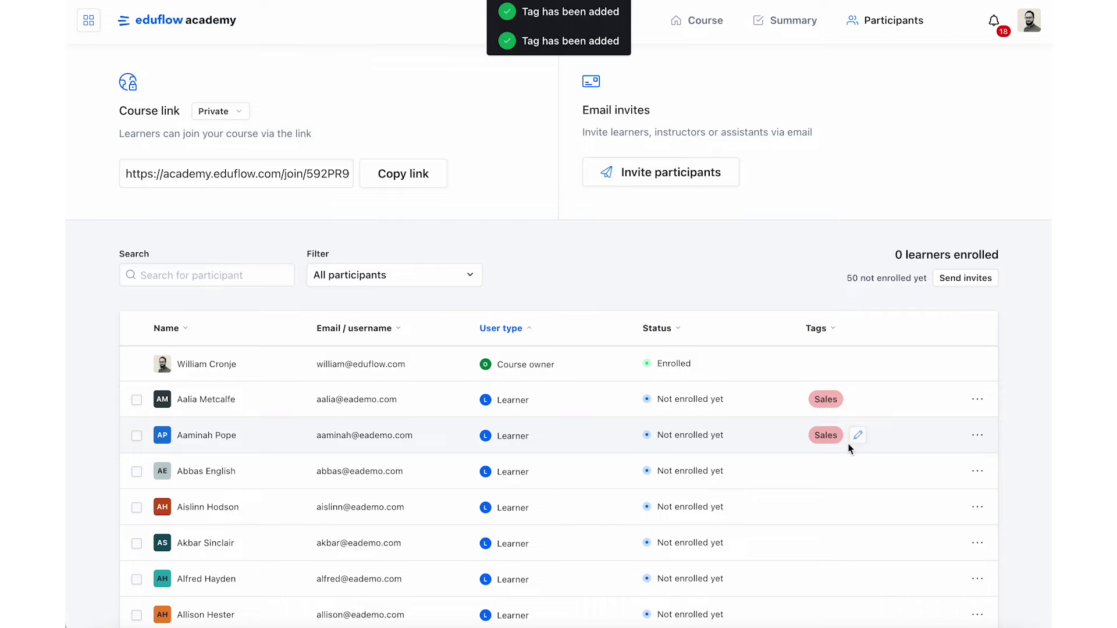
scroll(842, 492, down, 10)
scroll(842, 493, up, 7)
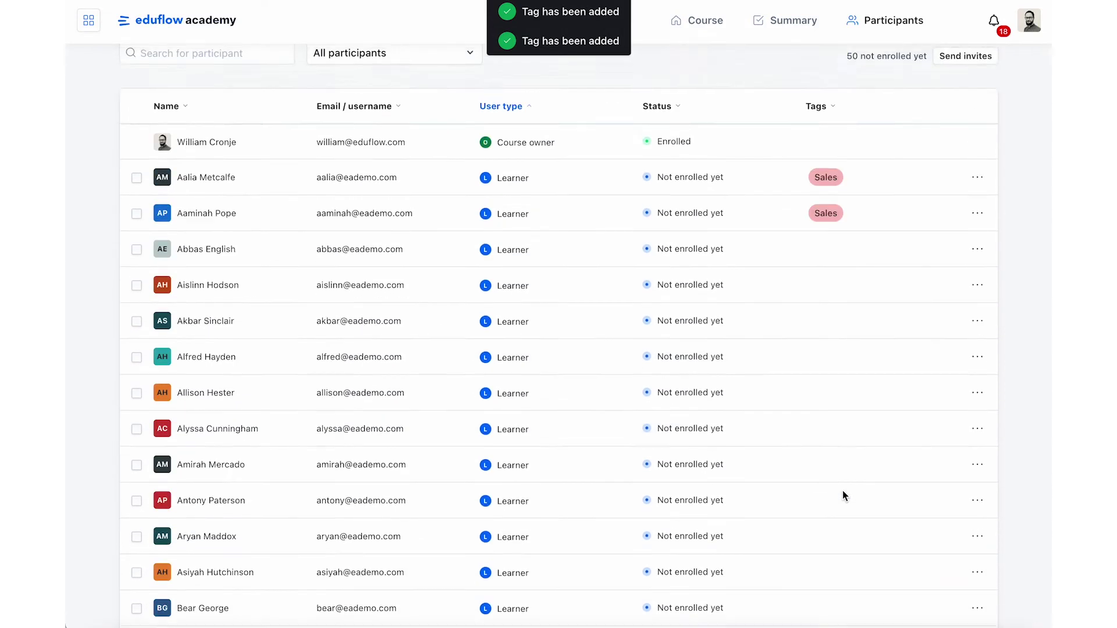
scroll(842, 495, up, 4)
scroll(842, 494, down, 2)
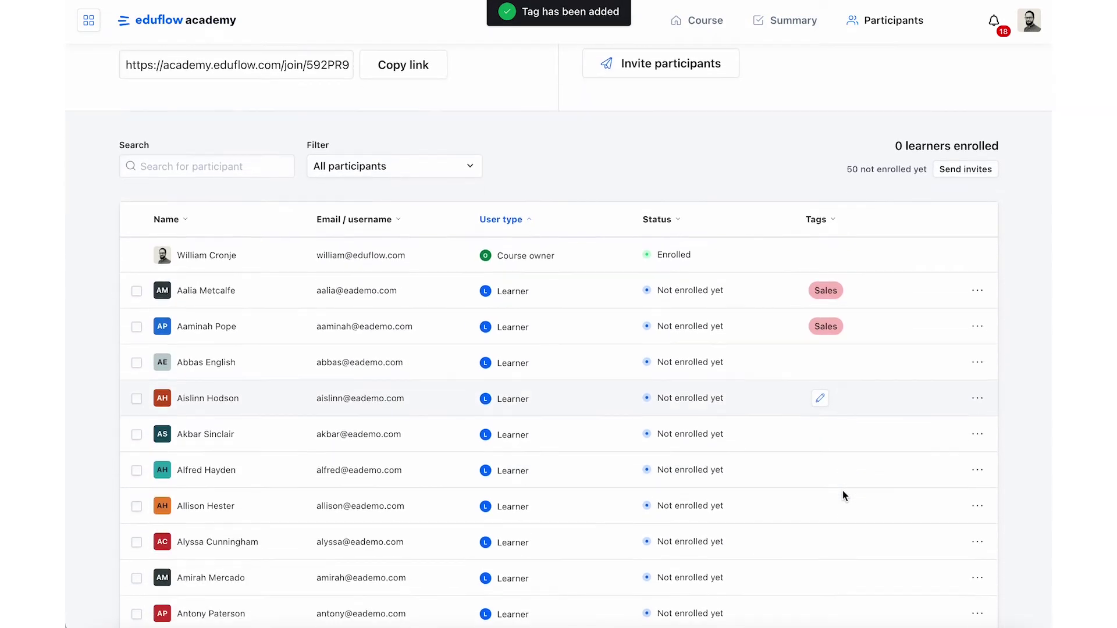
scroll(843, 492, down, 2)
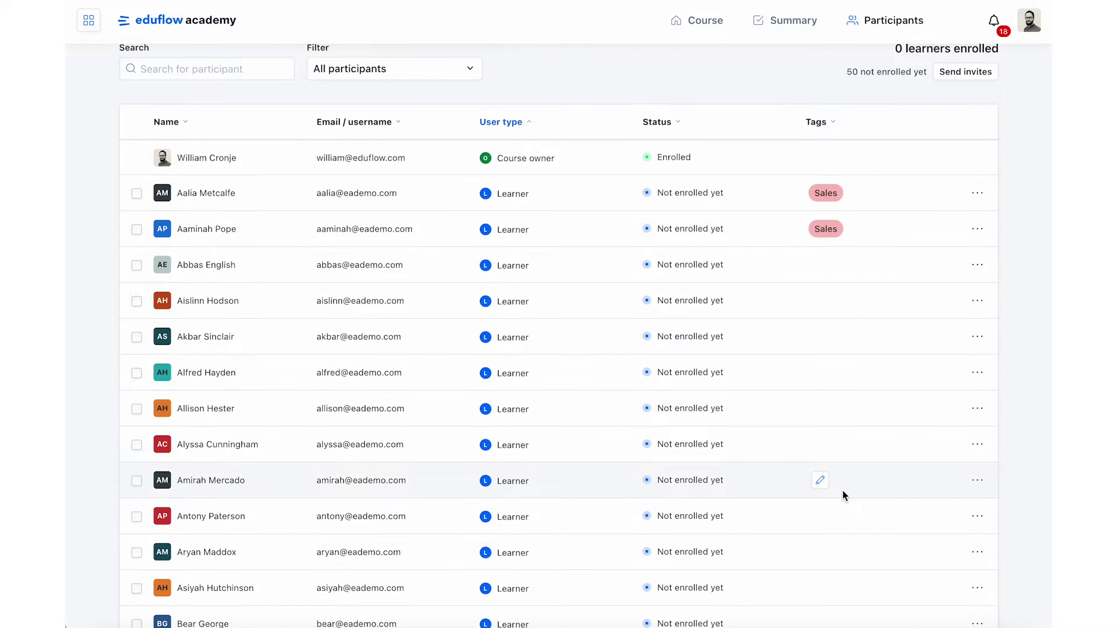
scroll(840, 330, up, 1)
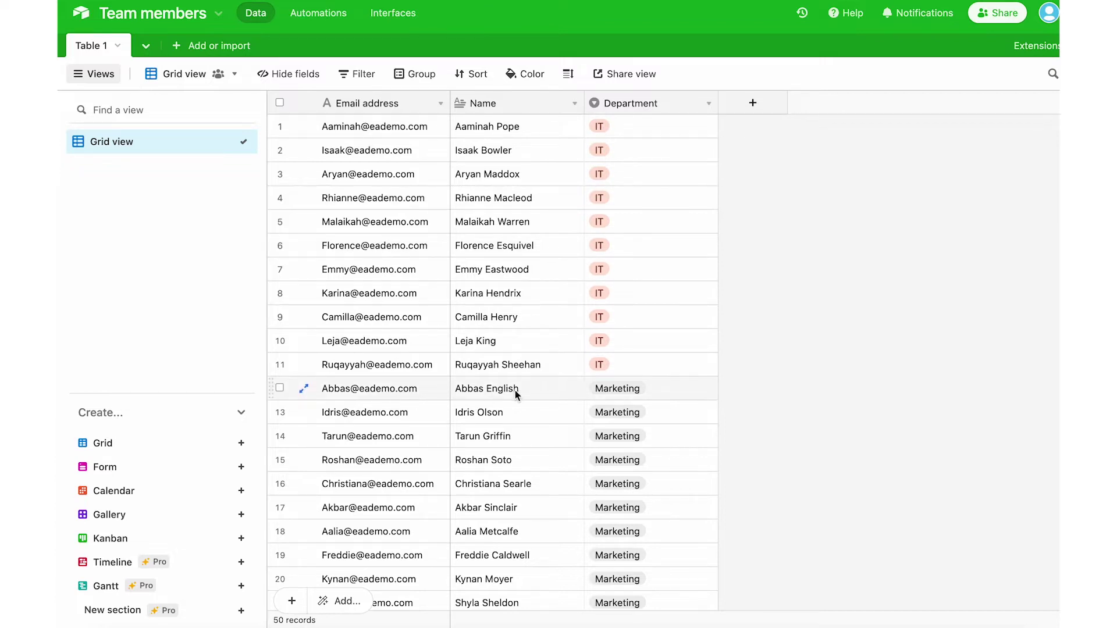
Scroll through Table 1 and inspect the Department field's options without changing them
scroll(626, 559, down, 9)
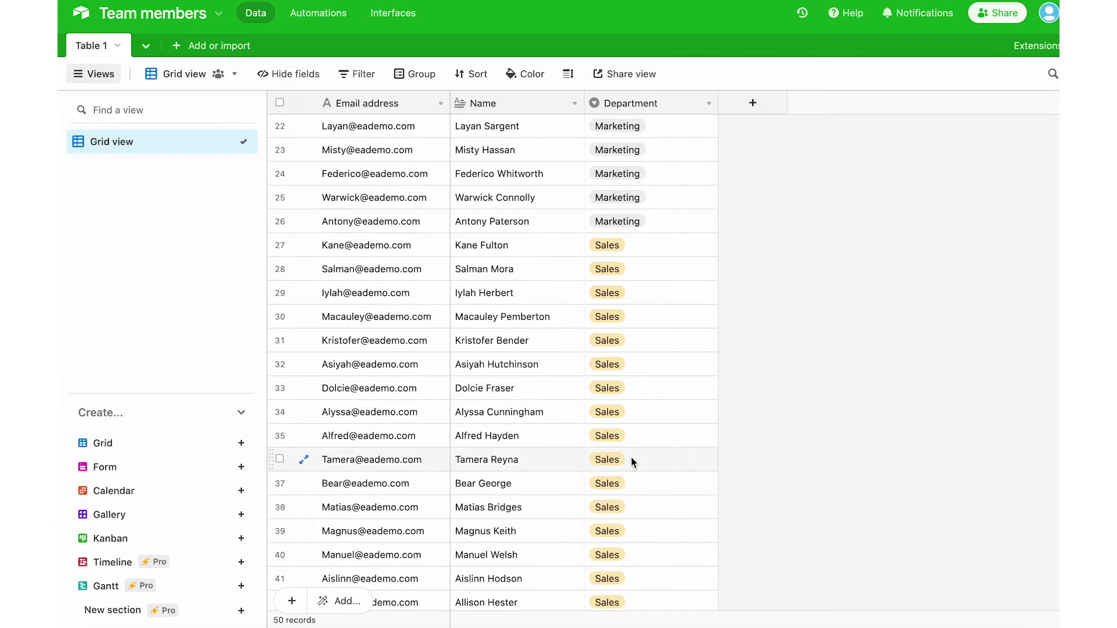
scroll(628, 460, down, 4)
scroll(626, 459, up, 13)
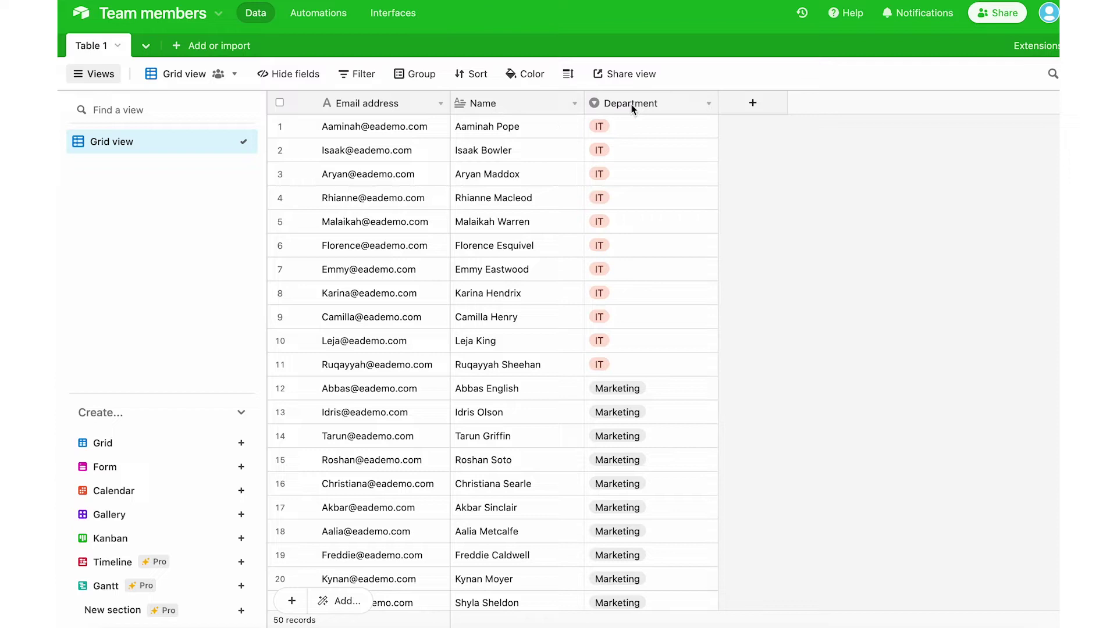
click(707, 105)
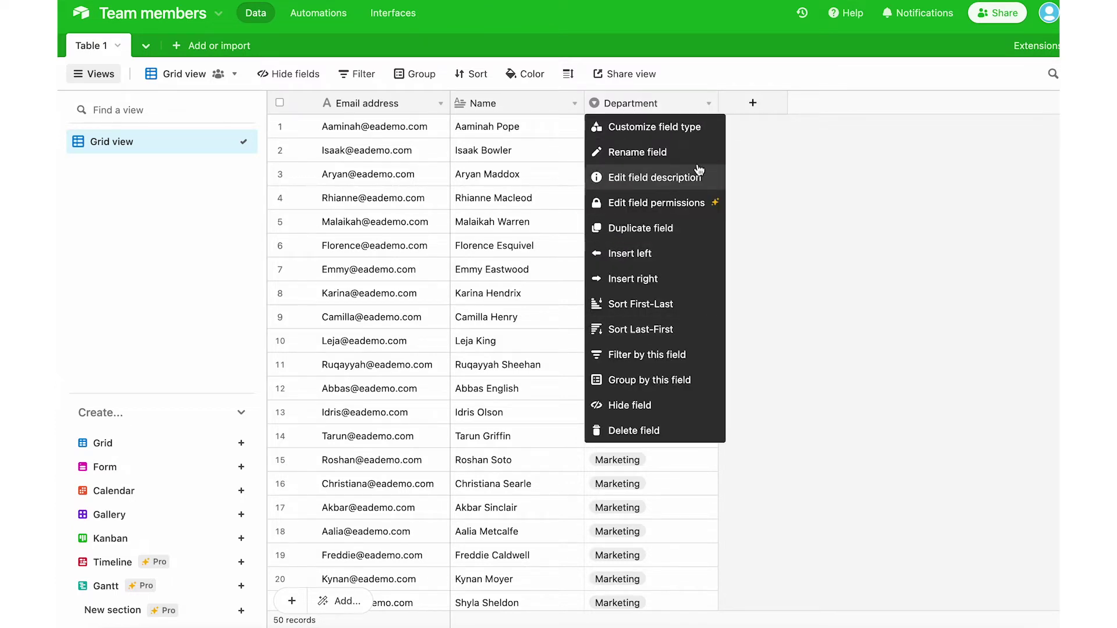
click(795, 185)
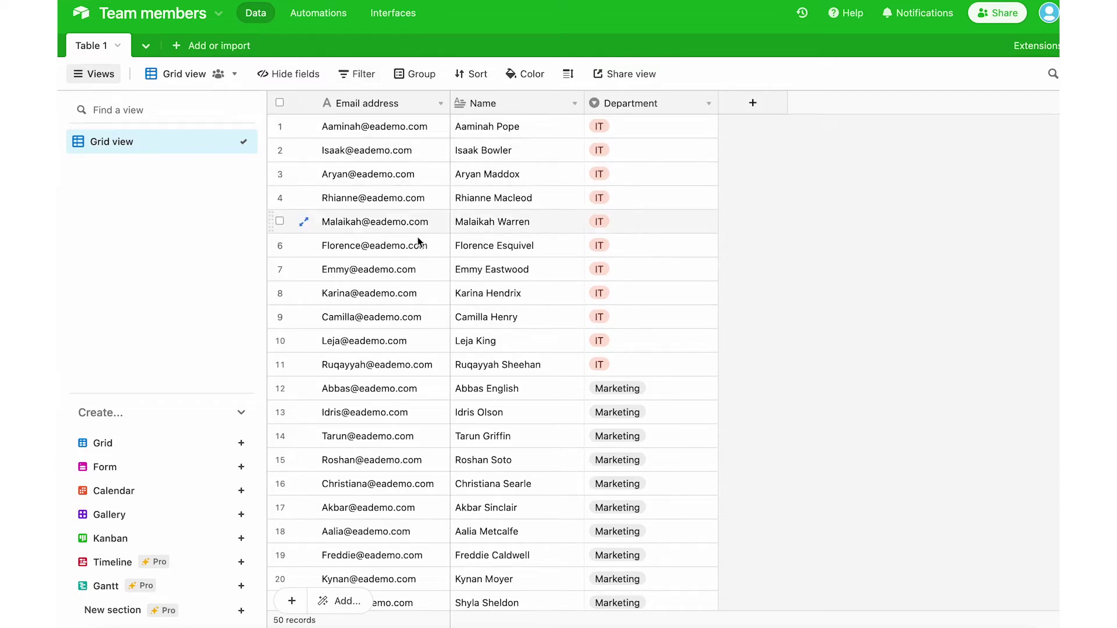
Add a filter condition Department is IT, leaving the 11 IT records
click(359, 74)
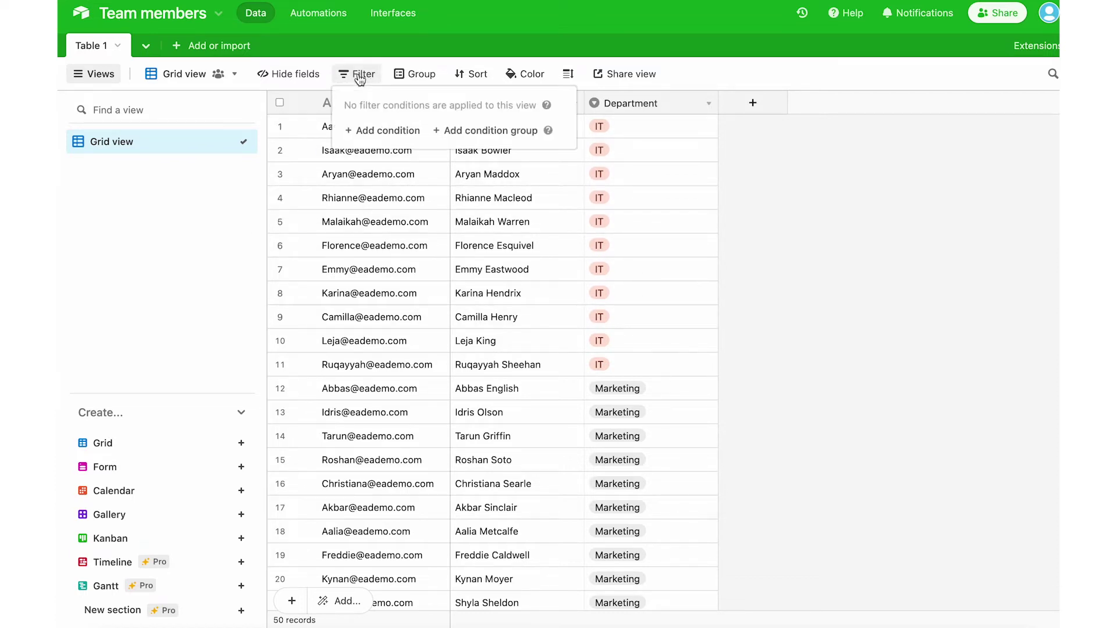
click(384, 132)
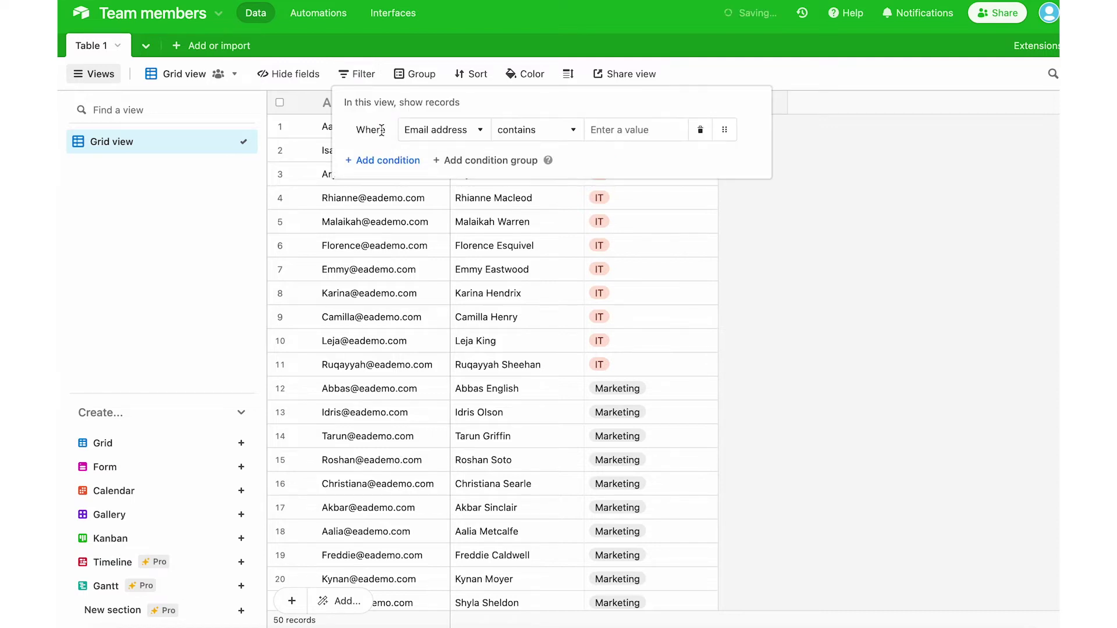
click(441, 132)
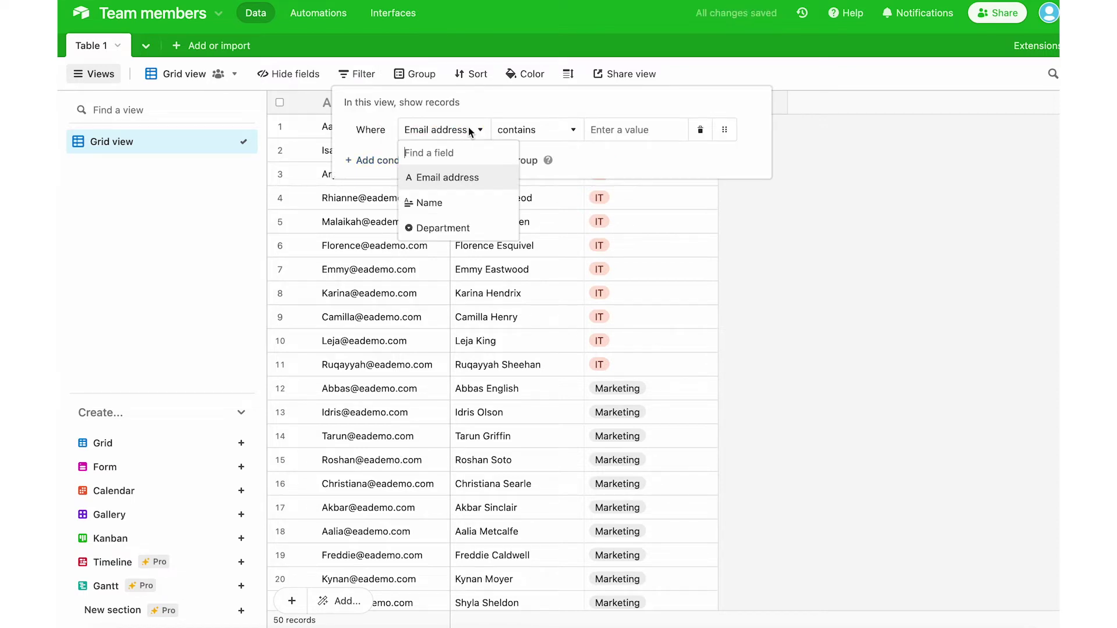
click(434, 230)
click(641, 129)
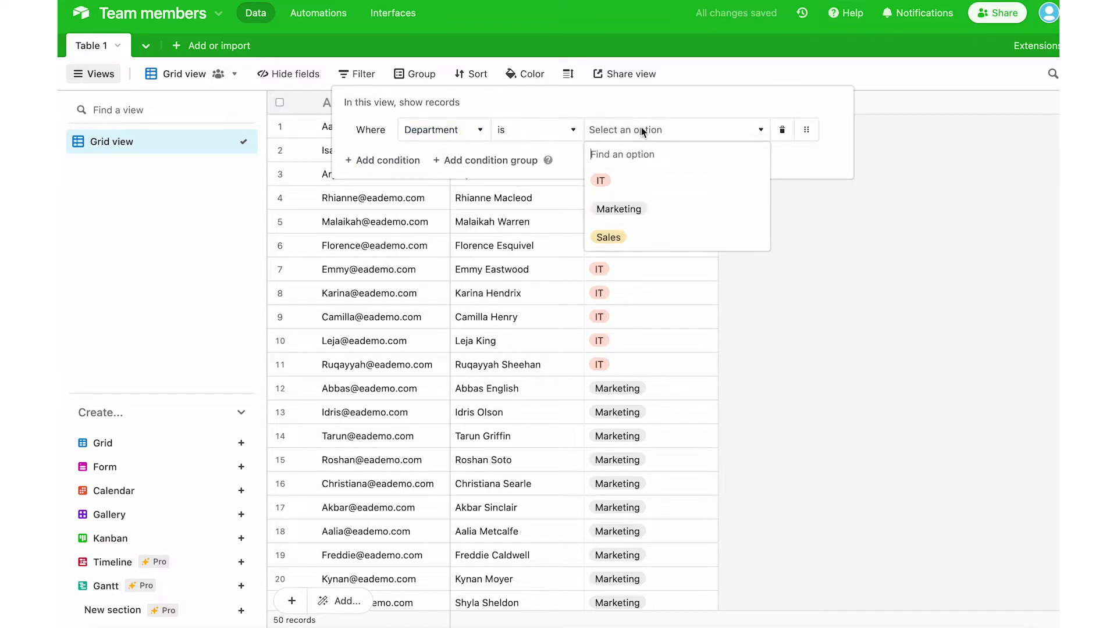
click(626, 179)
click(836, 257)
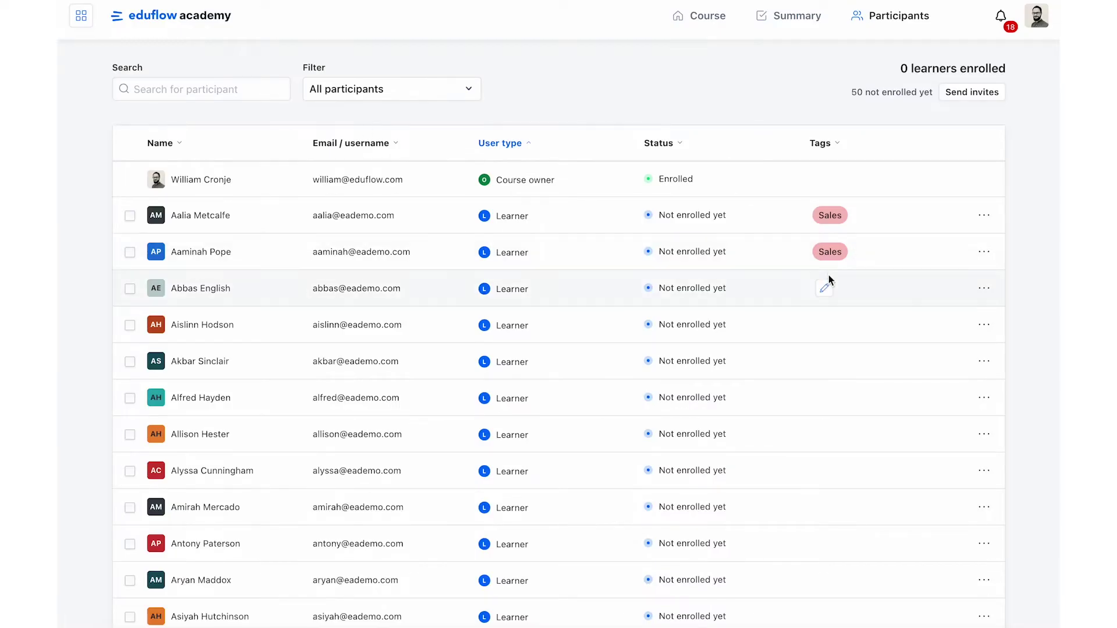
Check the third learner's tag choices and close them without adding a tag
click(824, 290)
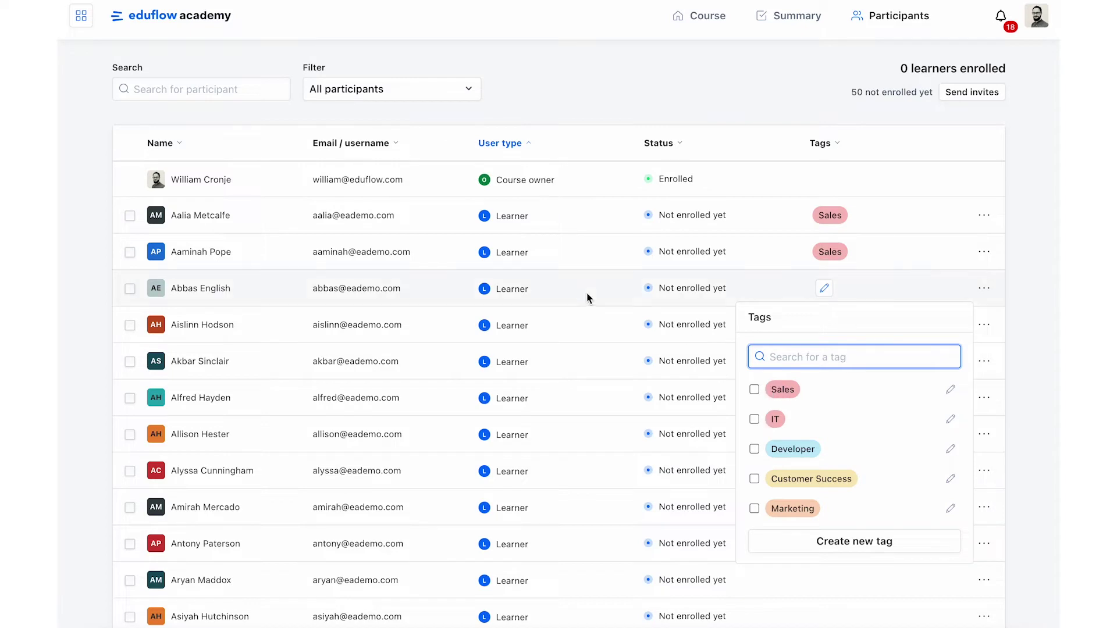
click(665, 100)
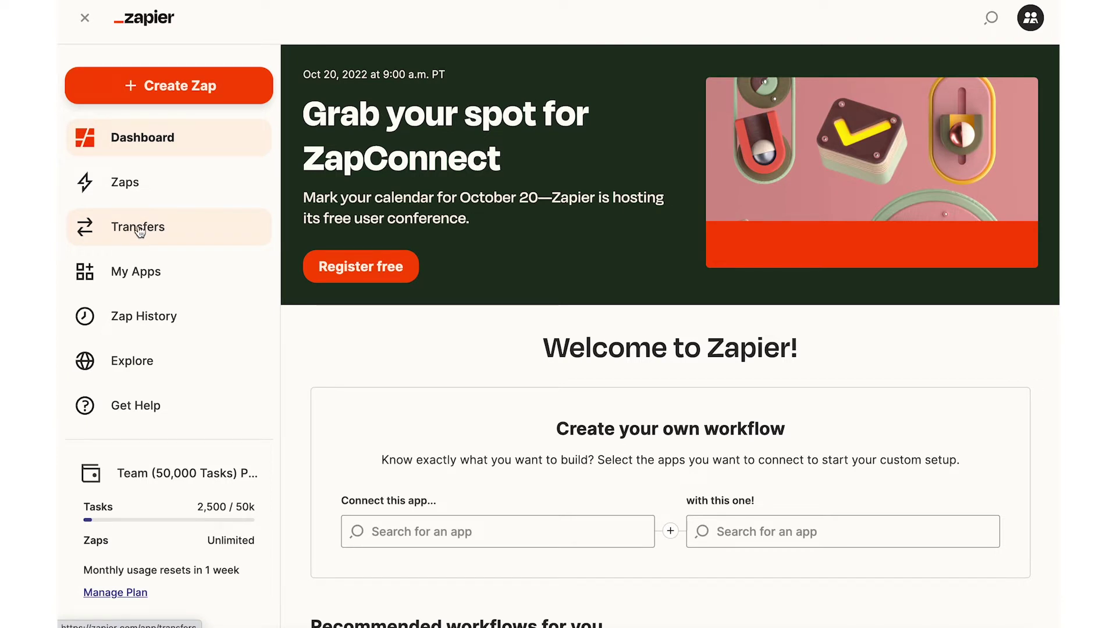
From the Transfers list, start a new Transfer and begin choosing its apps
click(140, 231)
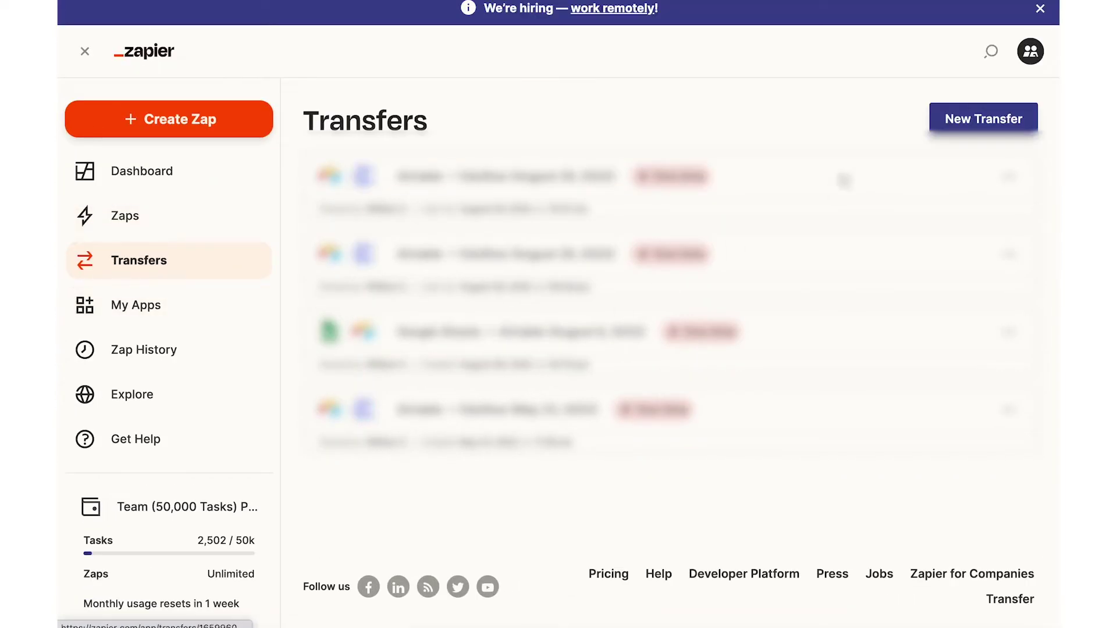
click(971, 121)
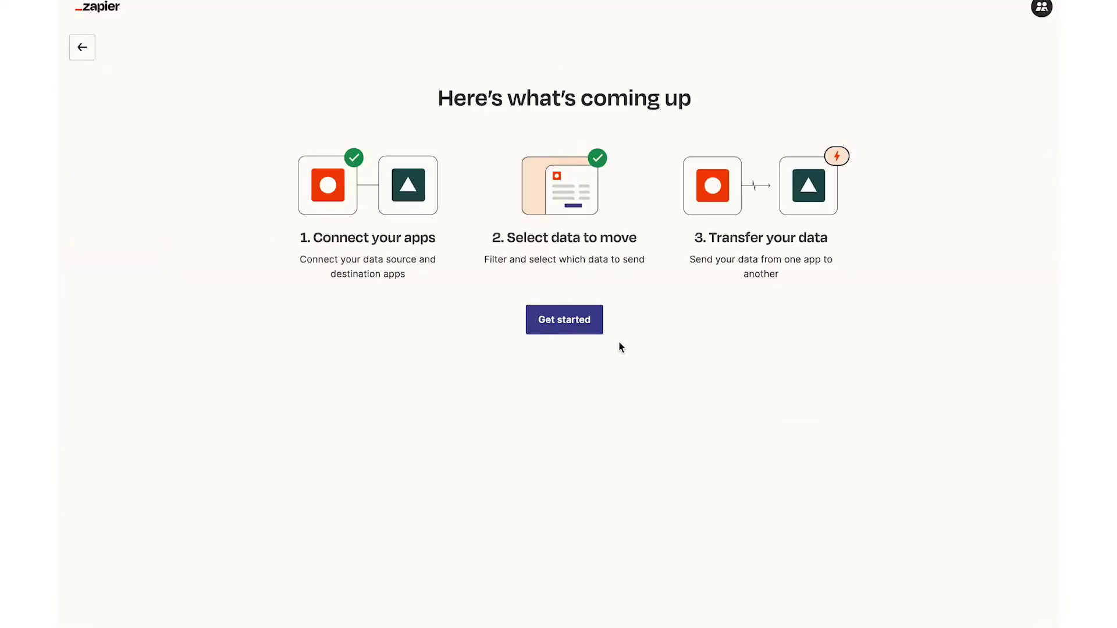
click(556, 325)
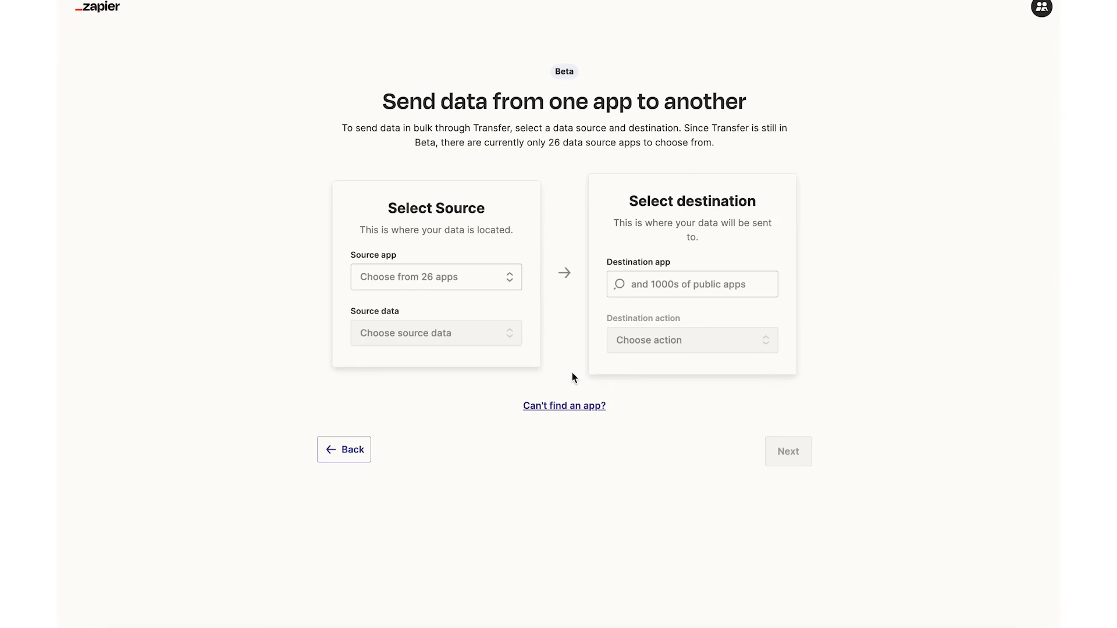
Set the transfer source to Airtable with Record as the source data
click(430, 282)
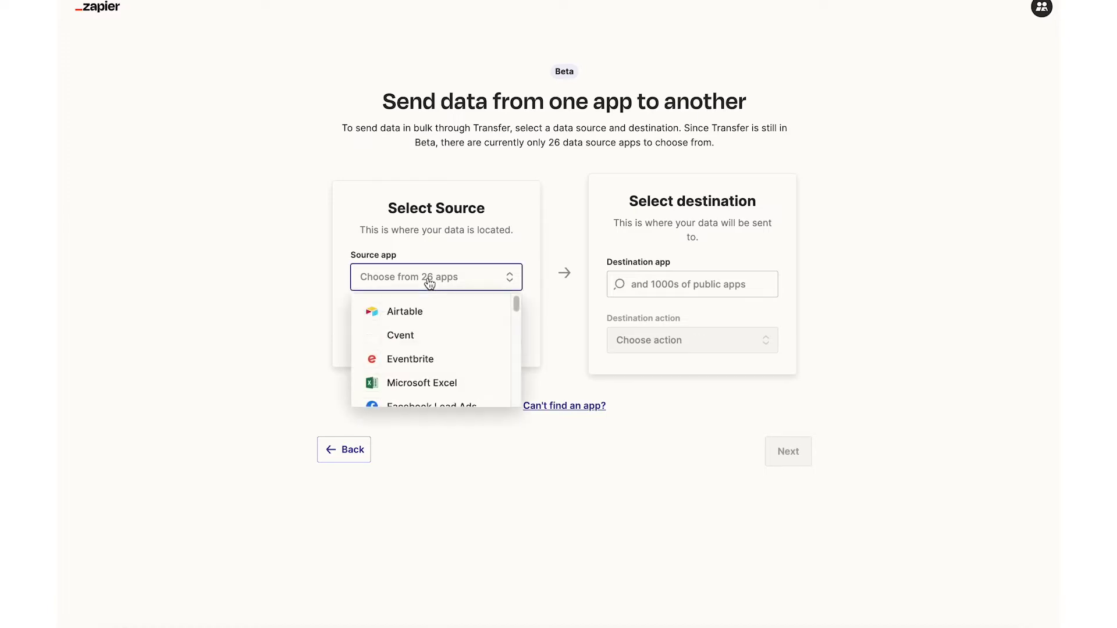
click(420, 312)
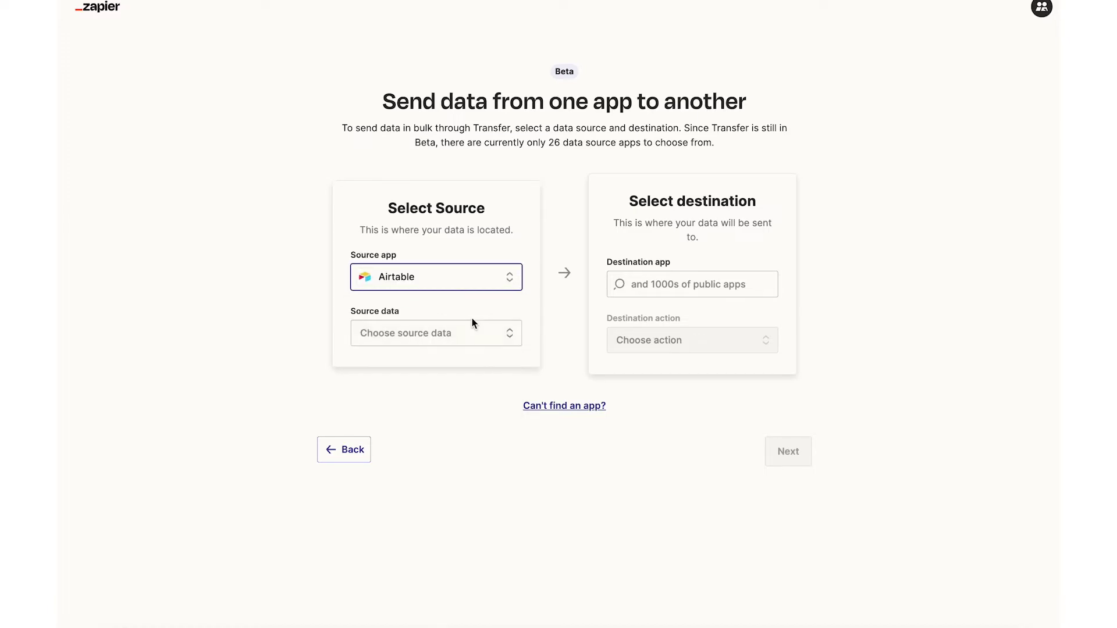
click(413, 337)
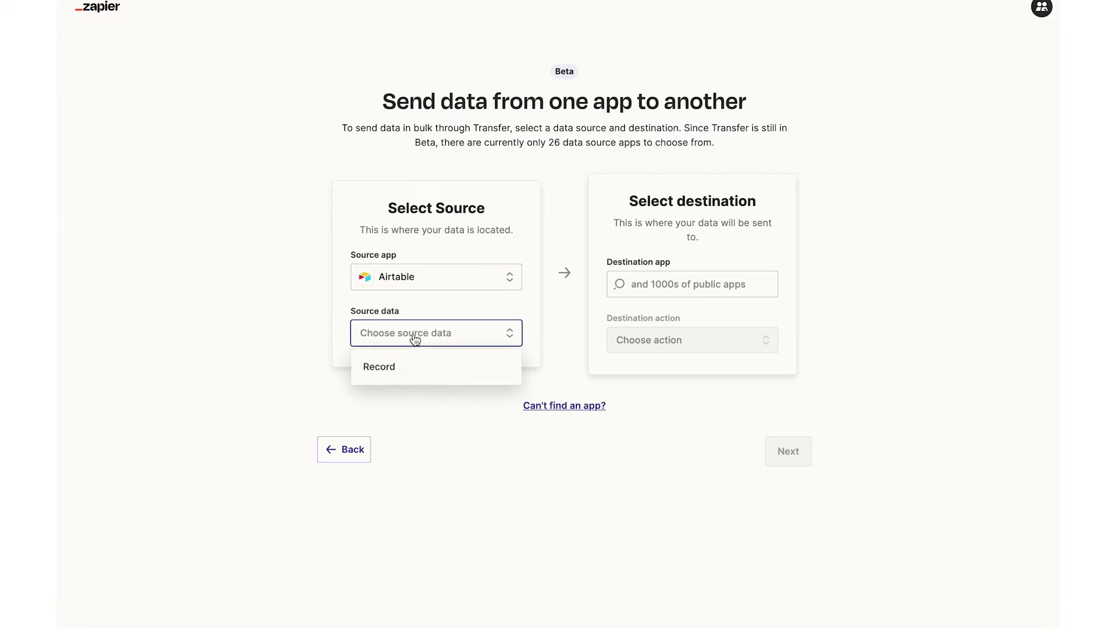
click(398, 373)
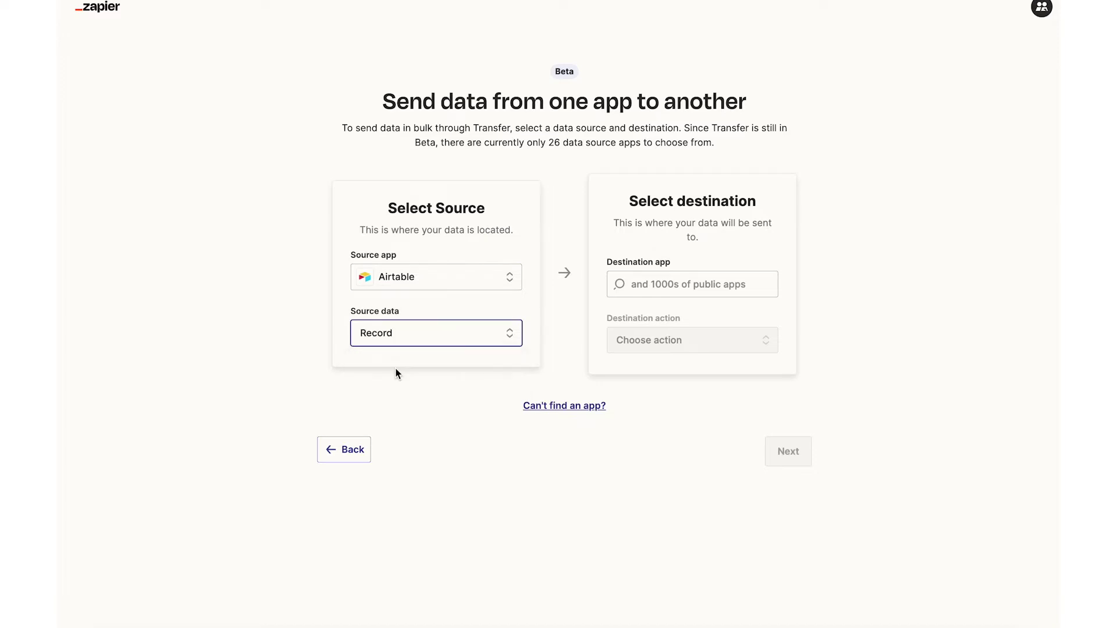
Set the destination to Eduflow's Add Tag to Learner action and continue
click(701, 284)
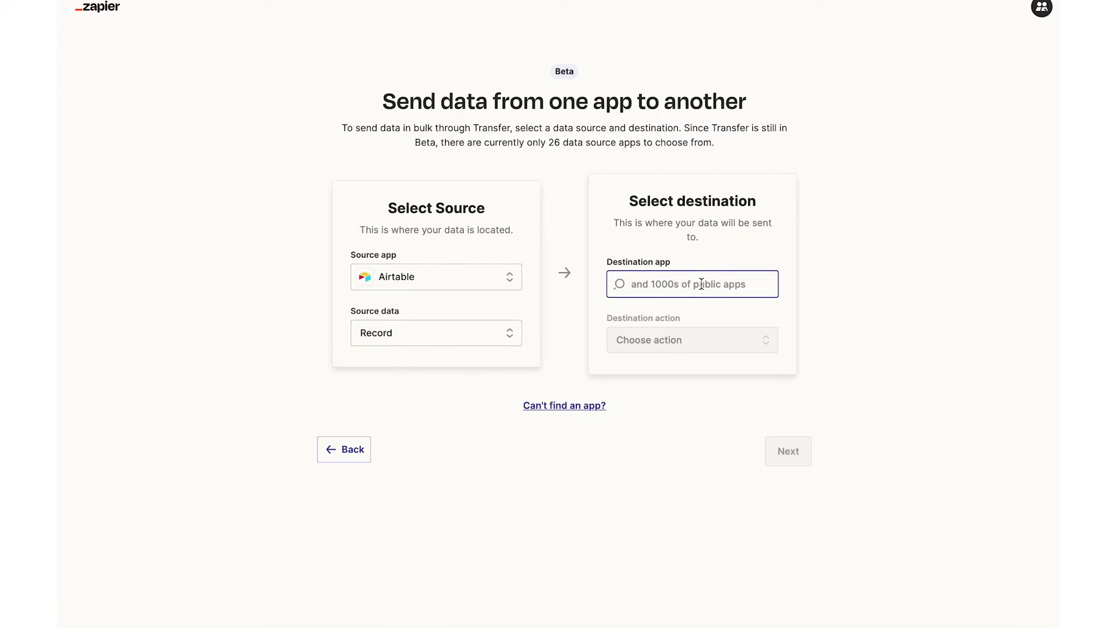
text(ed)
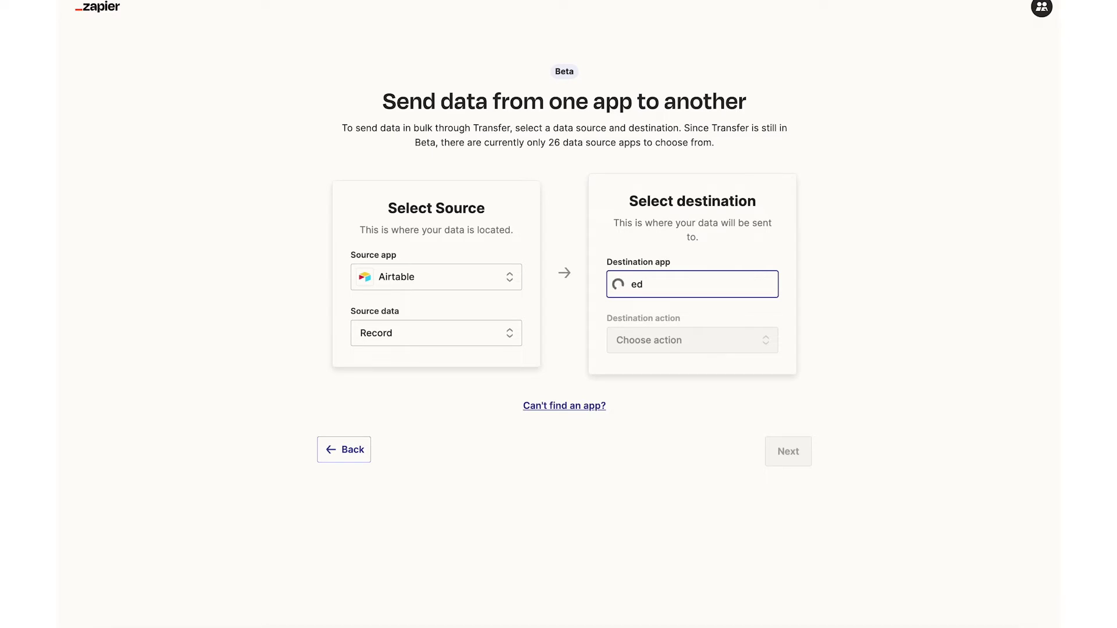
text(uf)
click(643, 323)
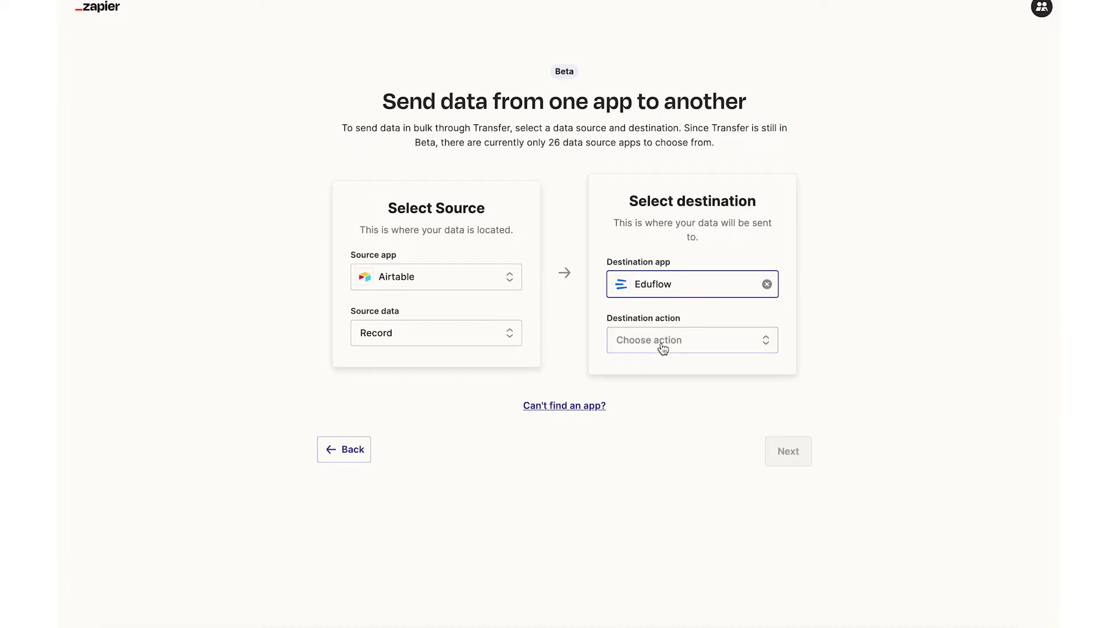
click(663, 349)
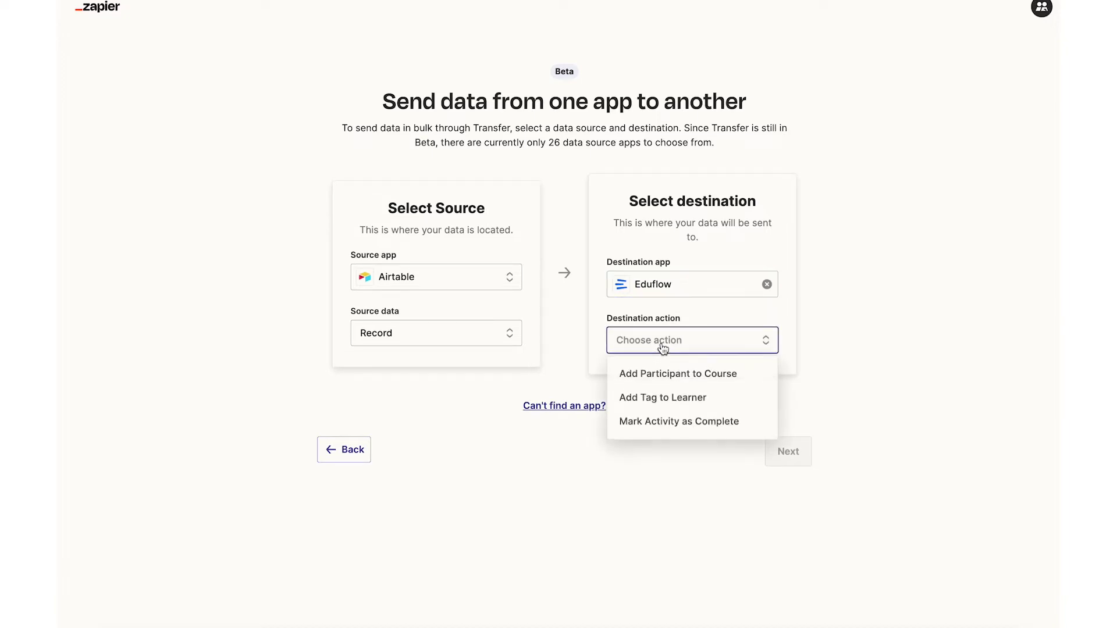
click(674, 405)
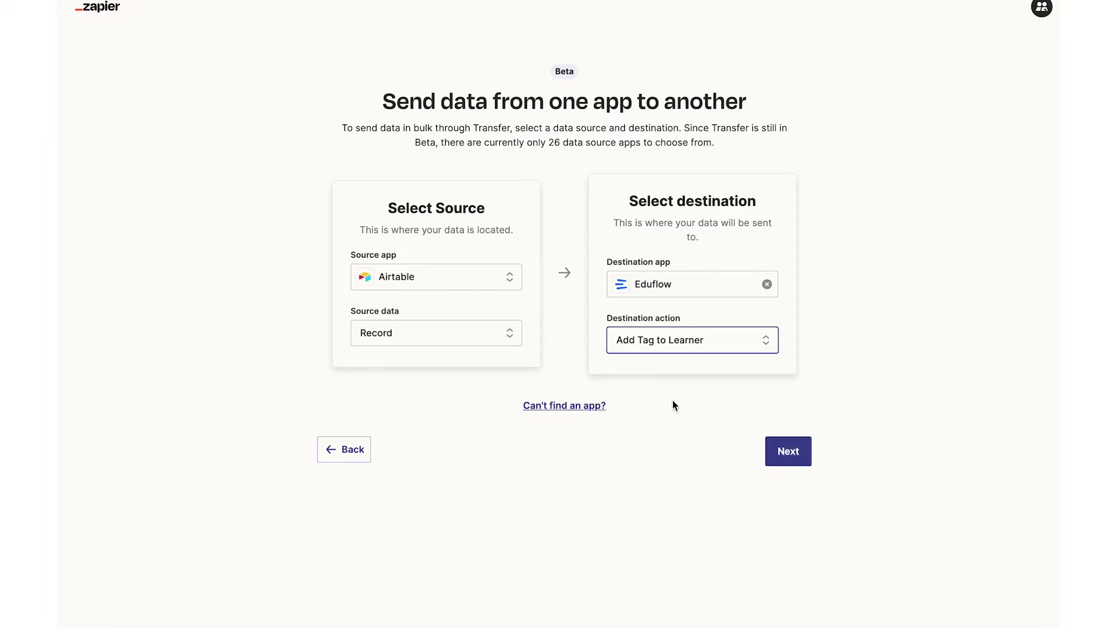
click(786, 453)
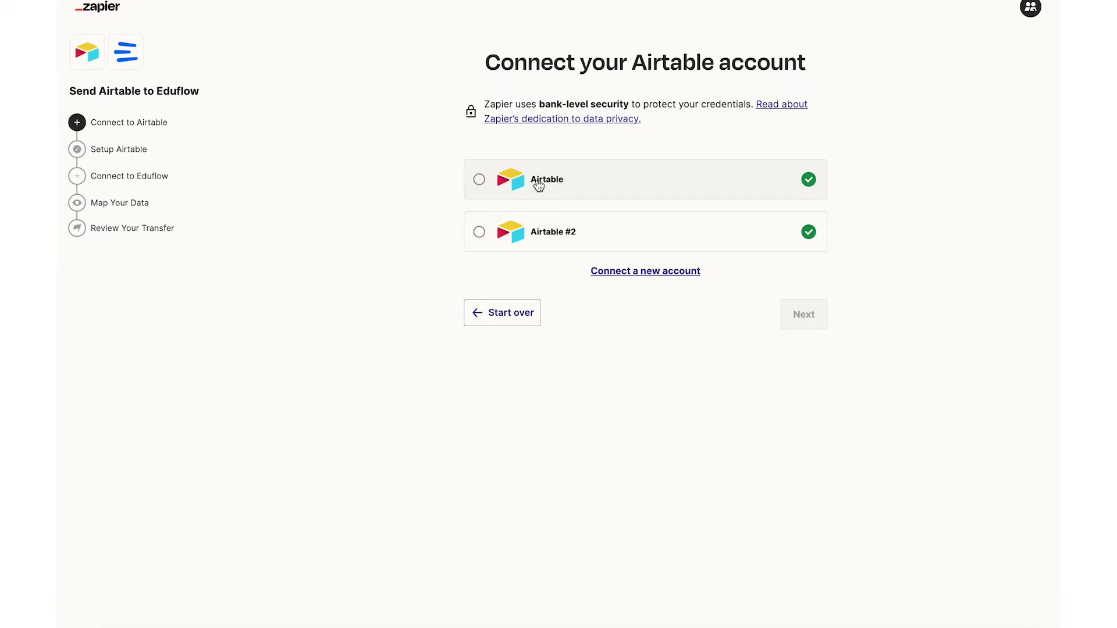
Select the first Airtable account and proceed to the data source settings
click(535, 177)
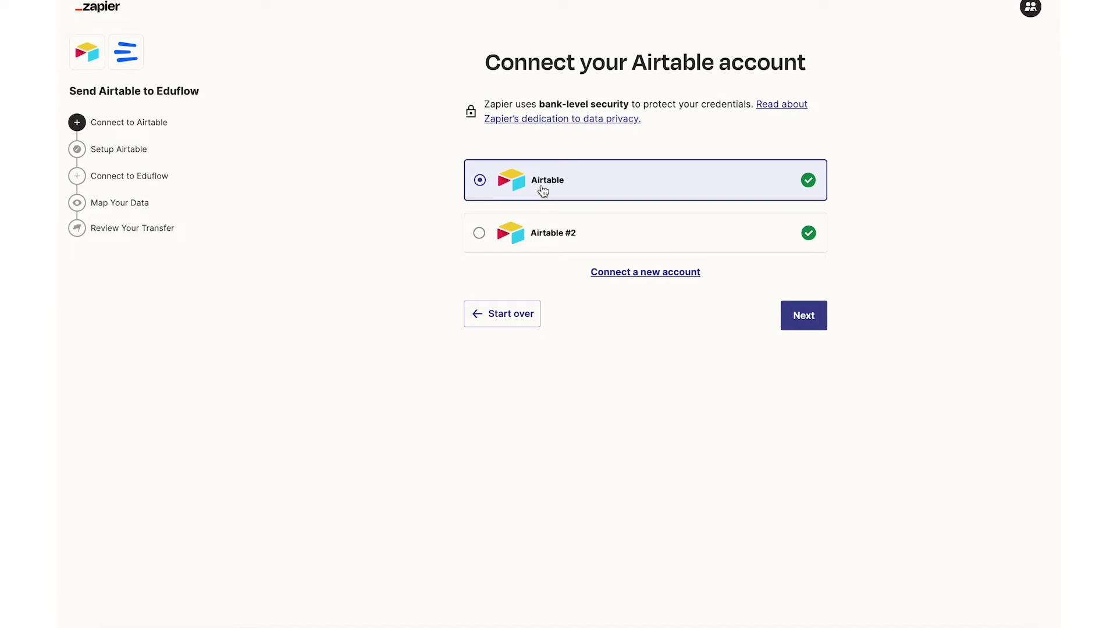
click(804, 320)
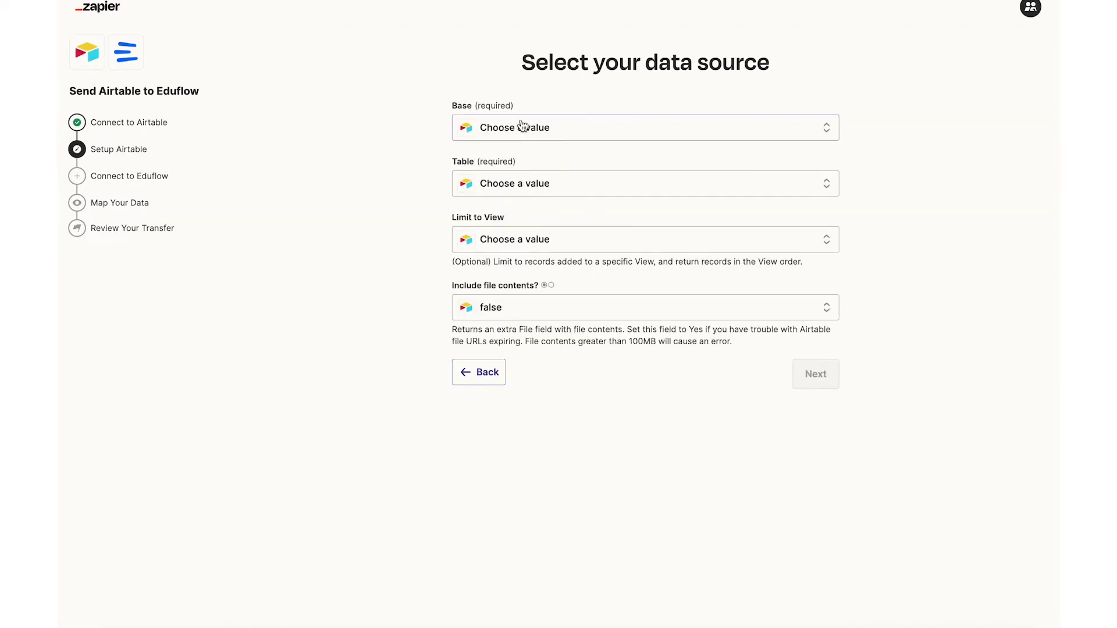
Choose base Team members, table Table 1, and limit records to Grid view
click(525, 129)
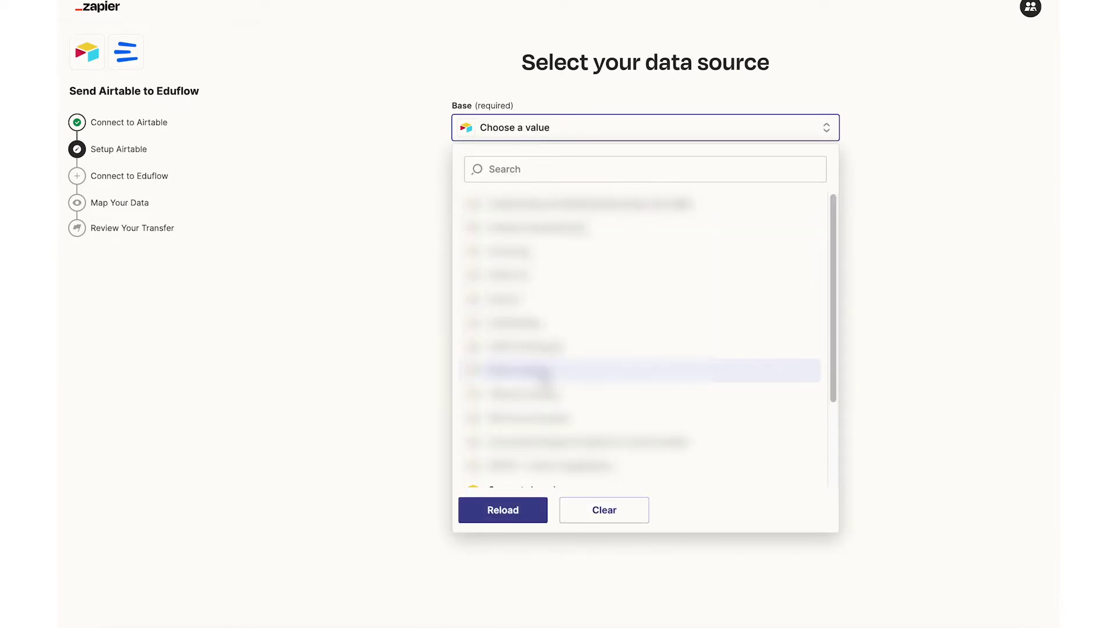
click(518, 370)
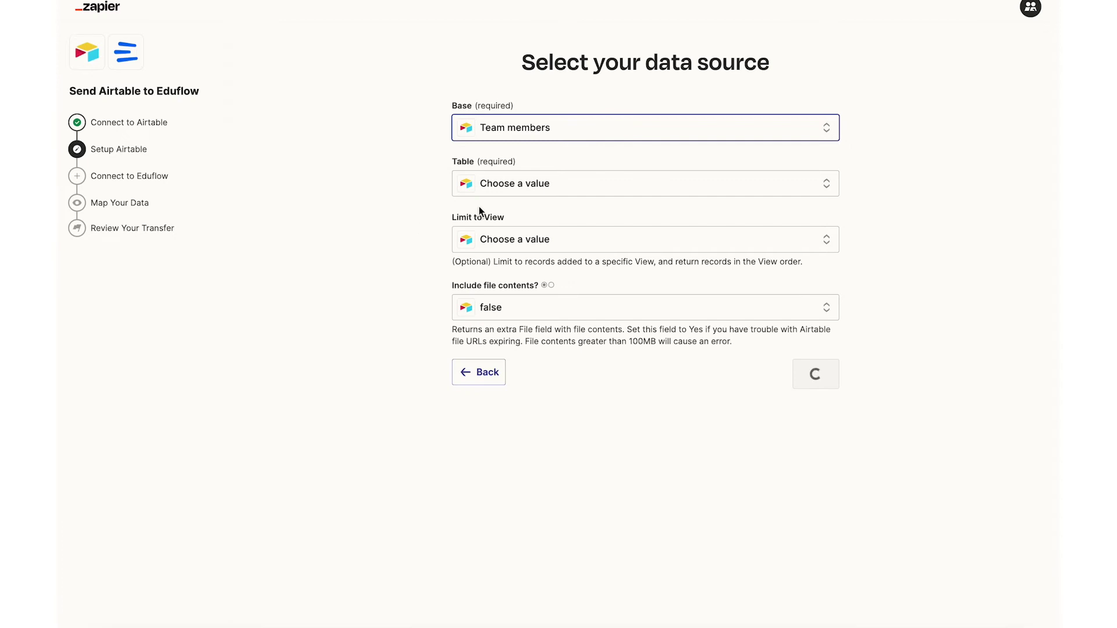
click(545, 182)
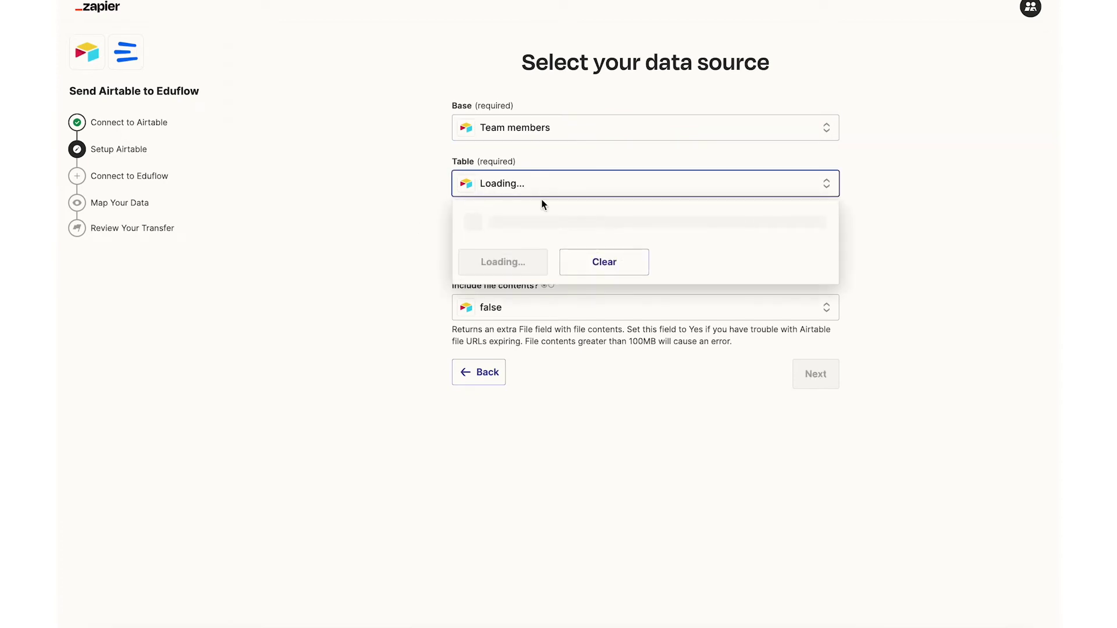
click(515, 257)
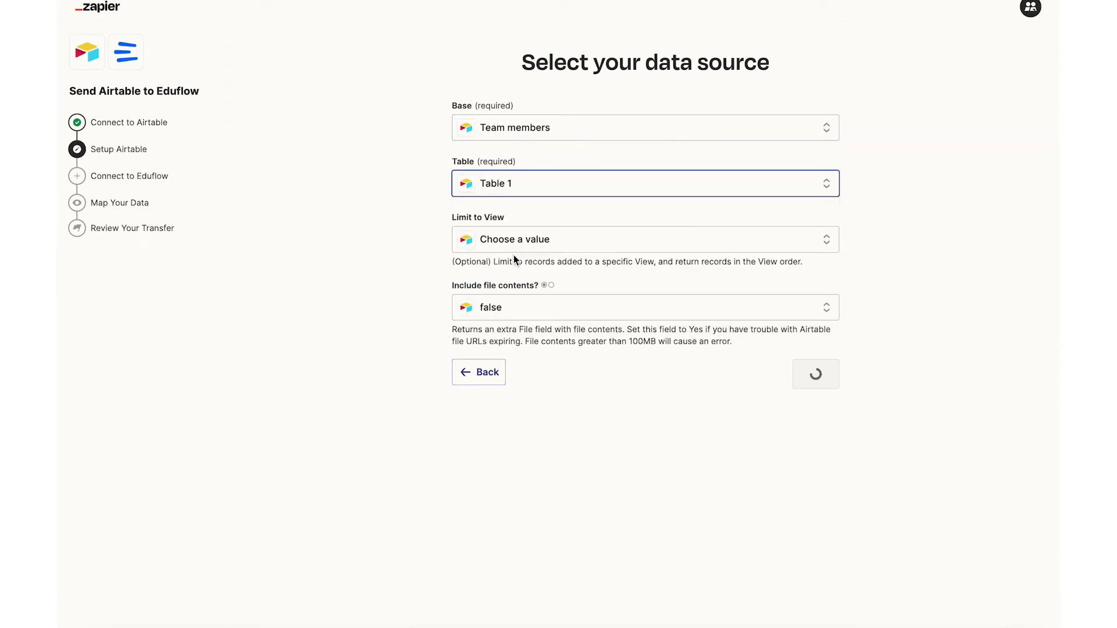
click(520, 240)
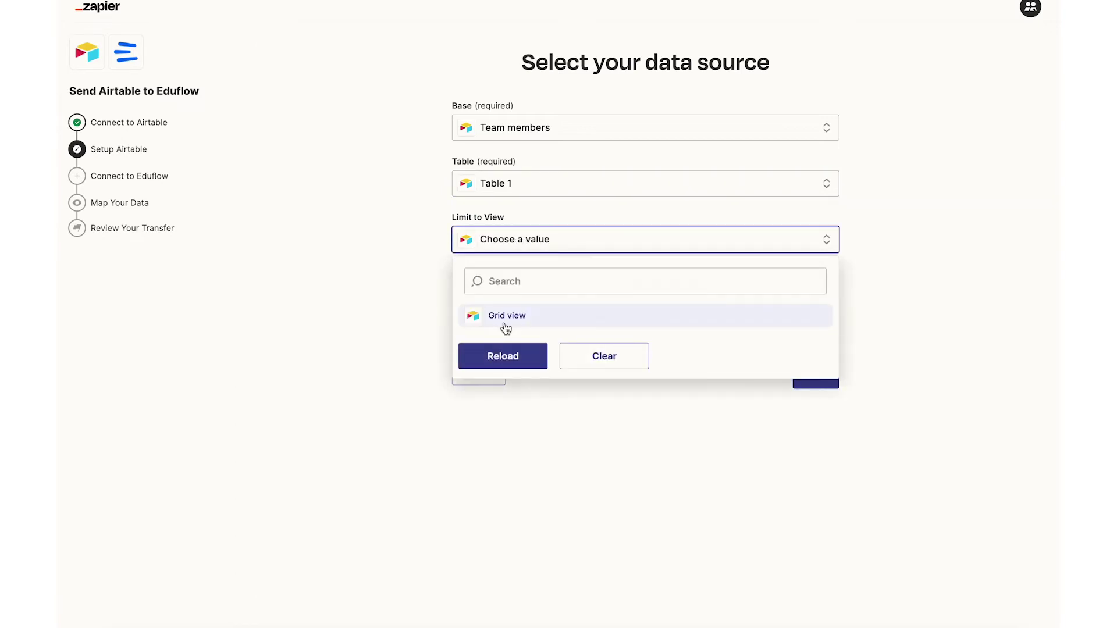
click(501, 324)
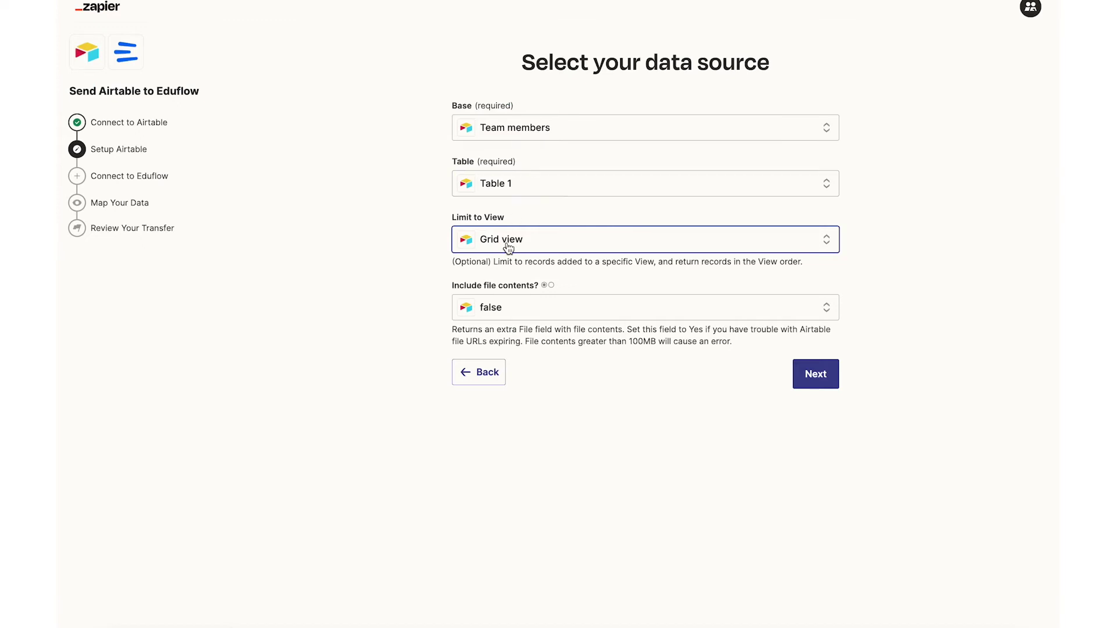
click(519, 245)
Confirm the Eduflow account and choose the Onboarding: New hire training and orientation course
click(816, 375)
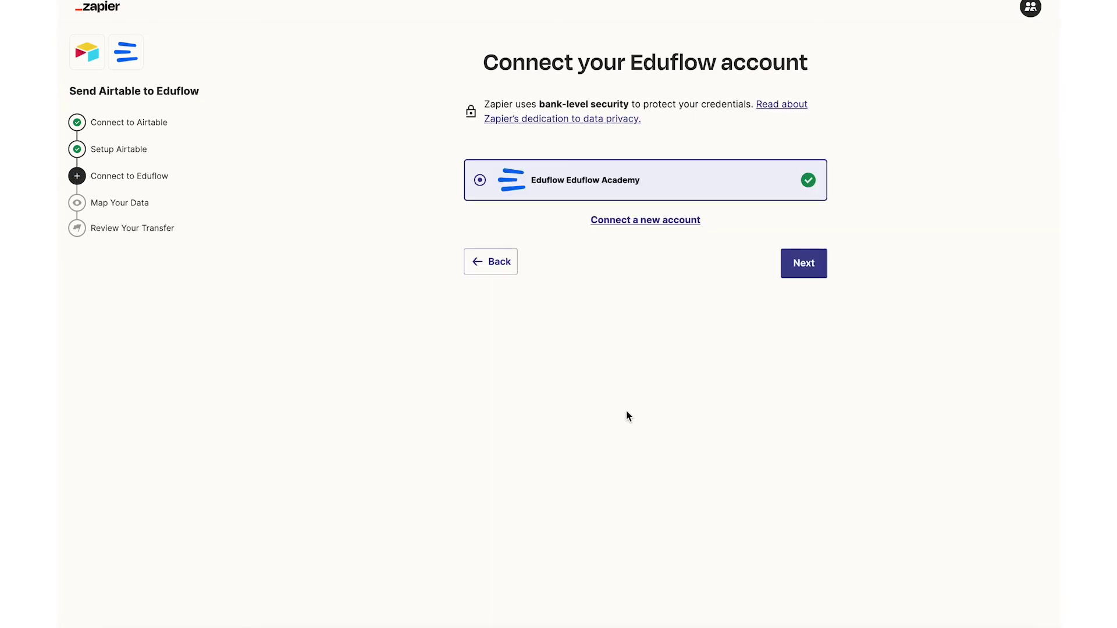
click(803, 266)
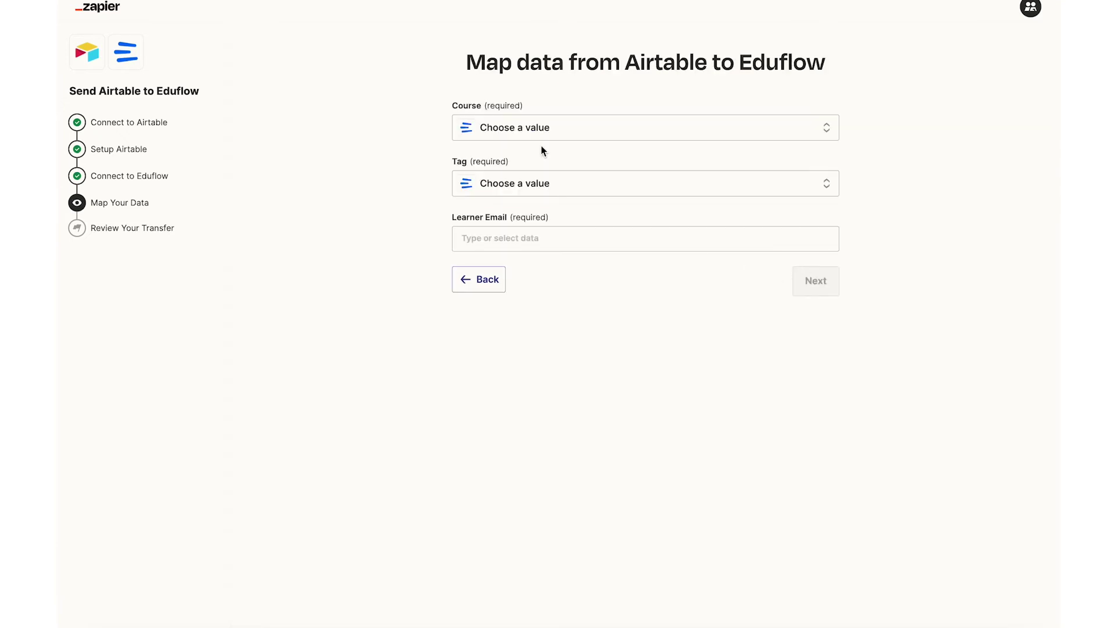
click(559, 130)
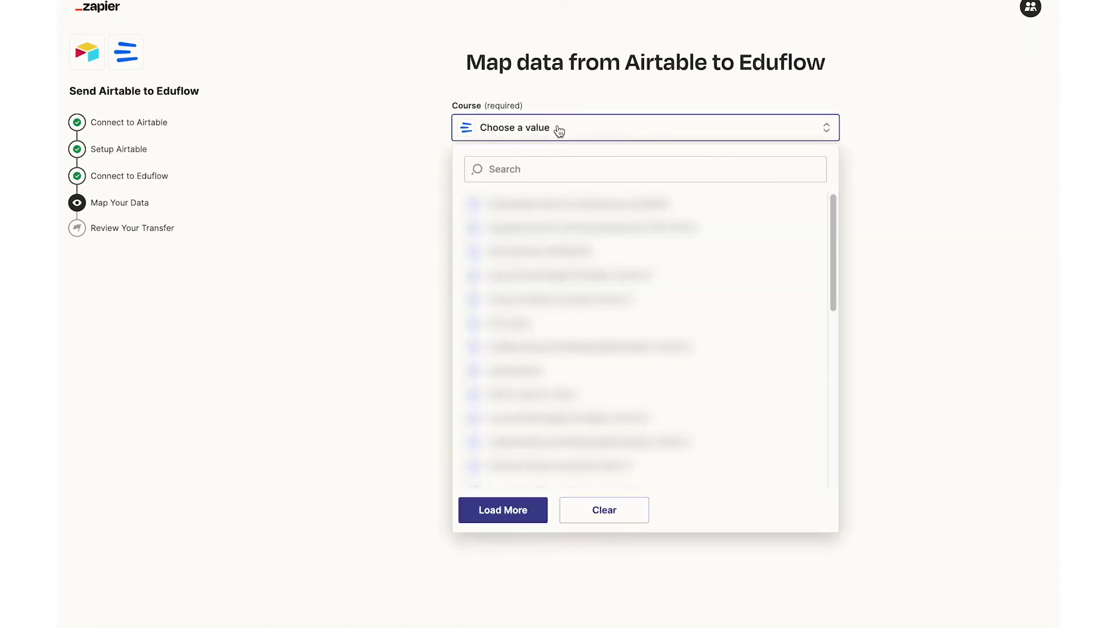
click(554, 206)
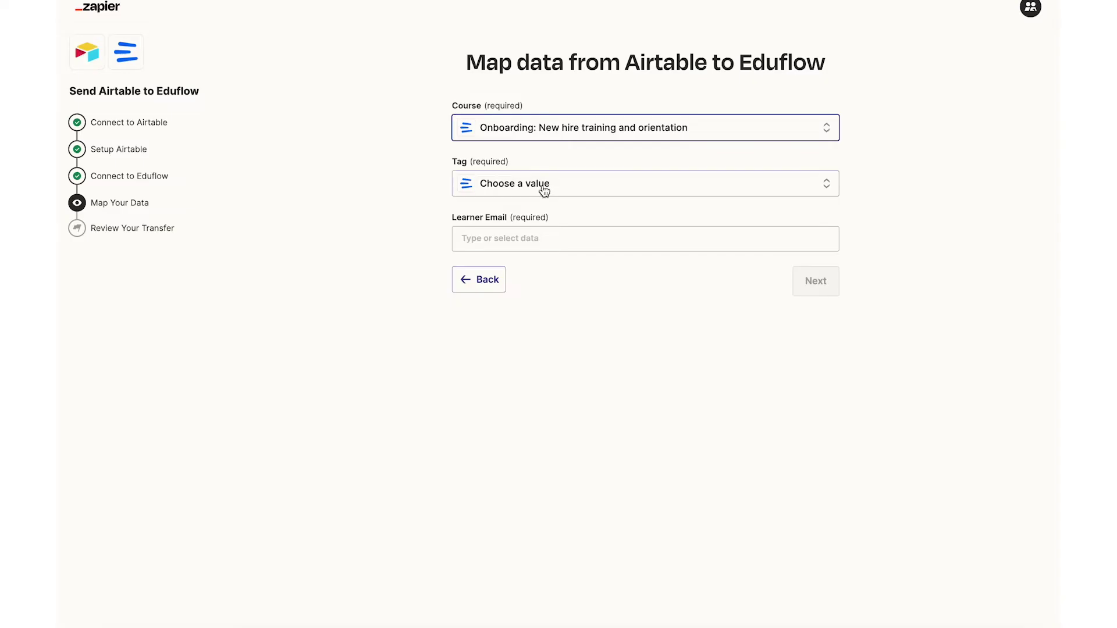
Set the tag to IT and map Learner Email to the Email Address field
click(544, 187)
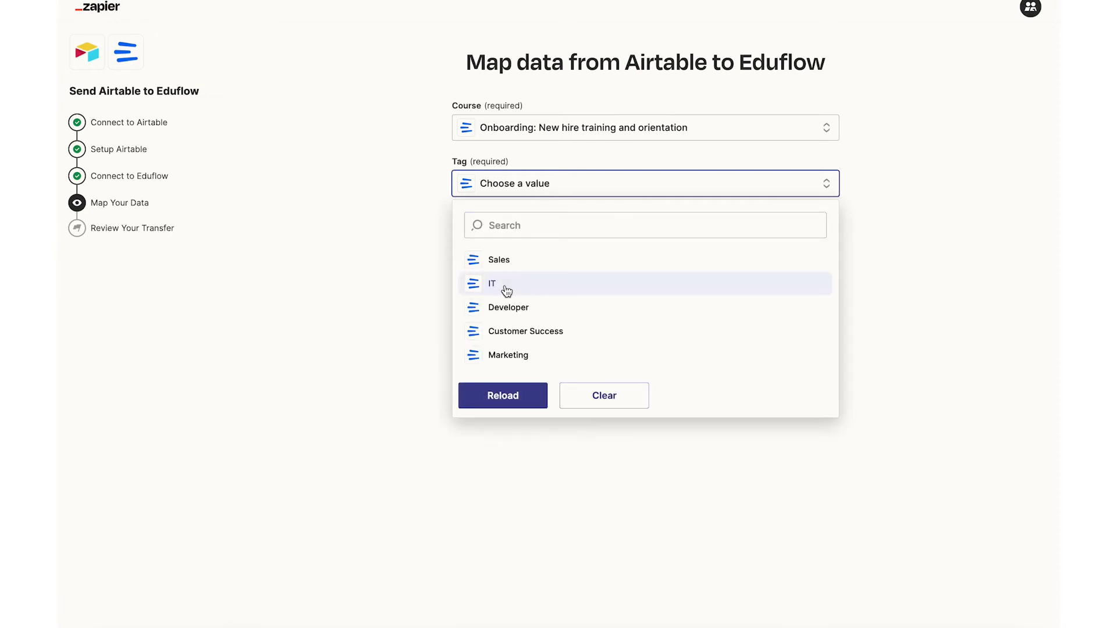
click(504, 290)
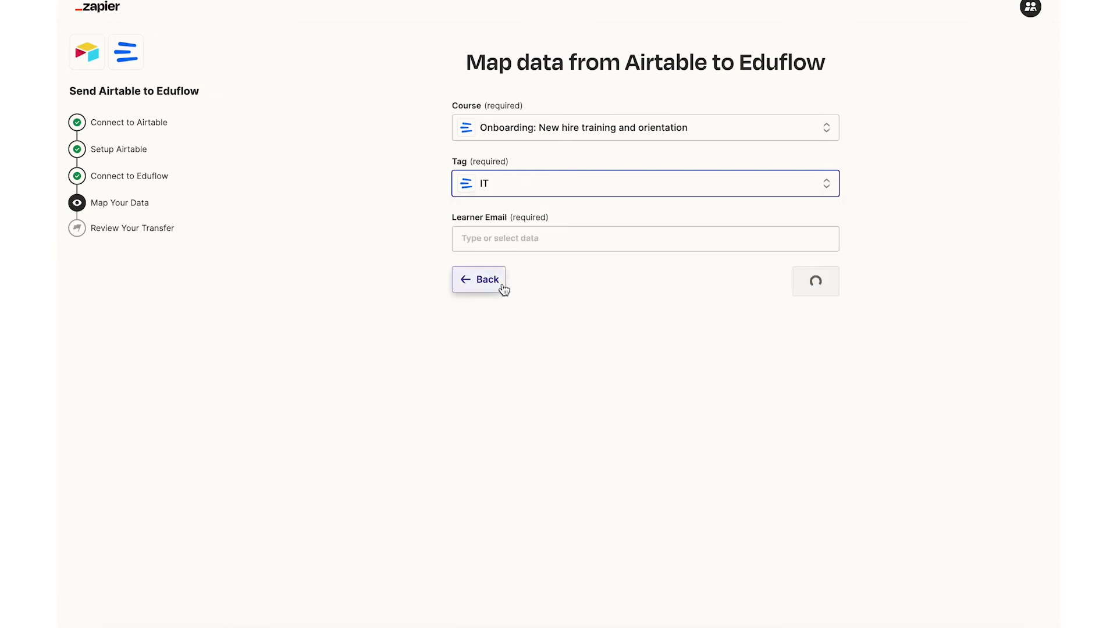
click(563, 241)
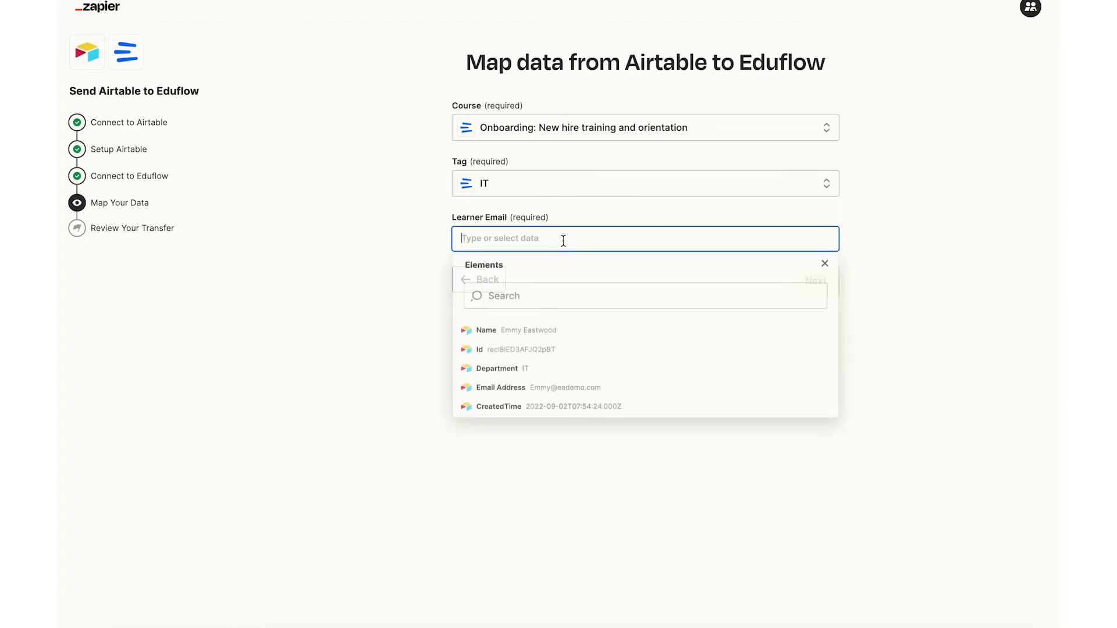
click(534, 395)
click(735, 513)
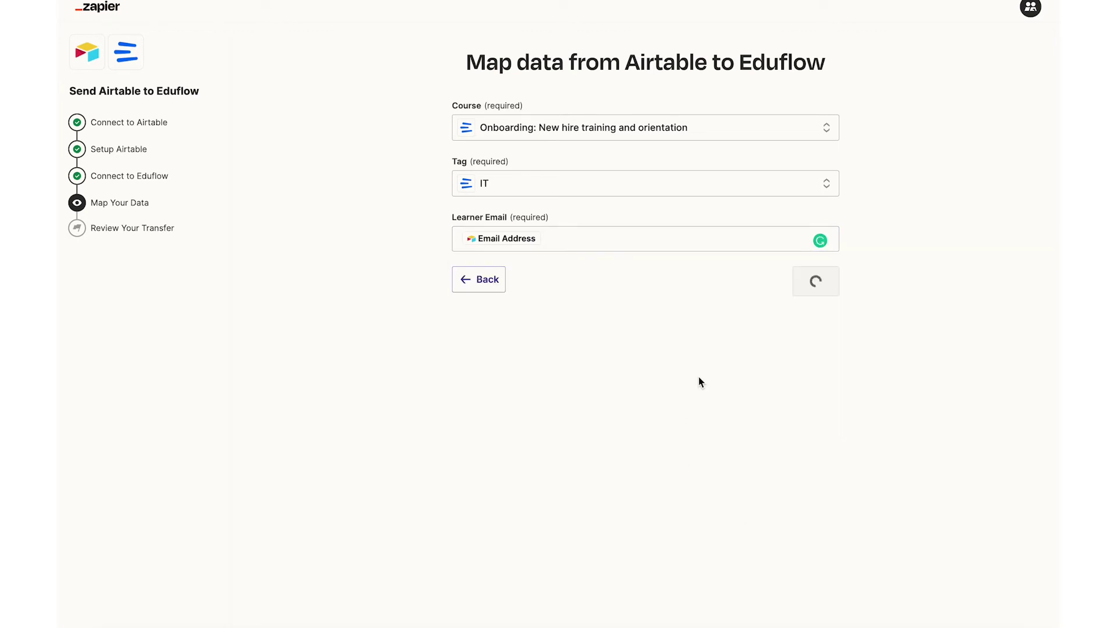
Preview the mapped records, paging to the next sample with tag IT
click(807, 288)
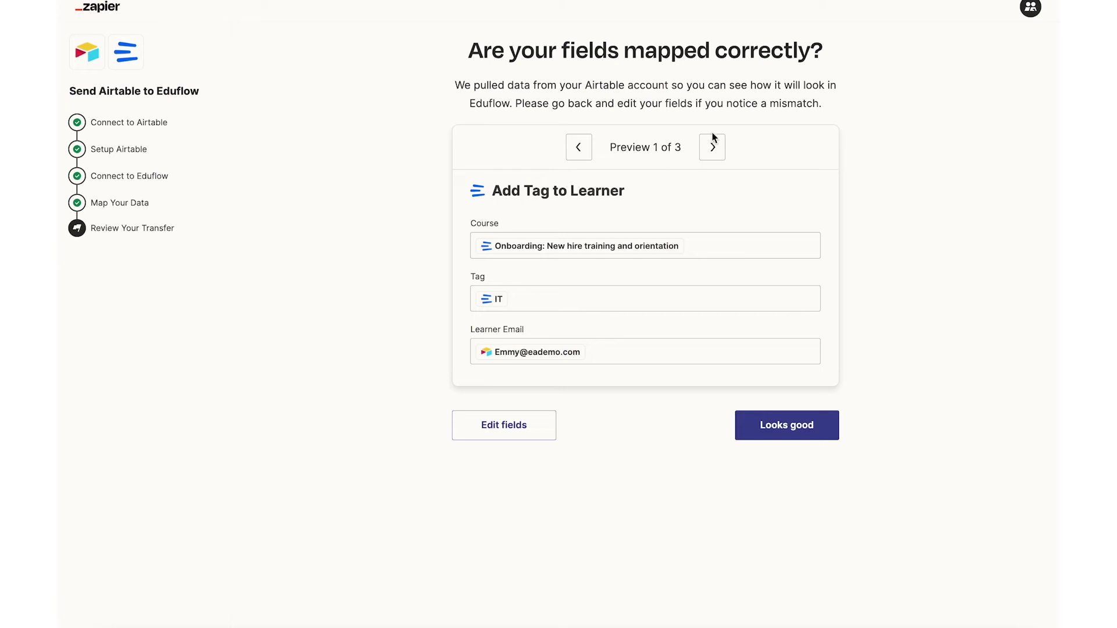
click(712, 147)
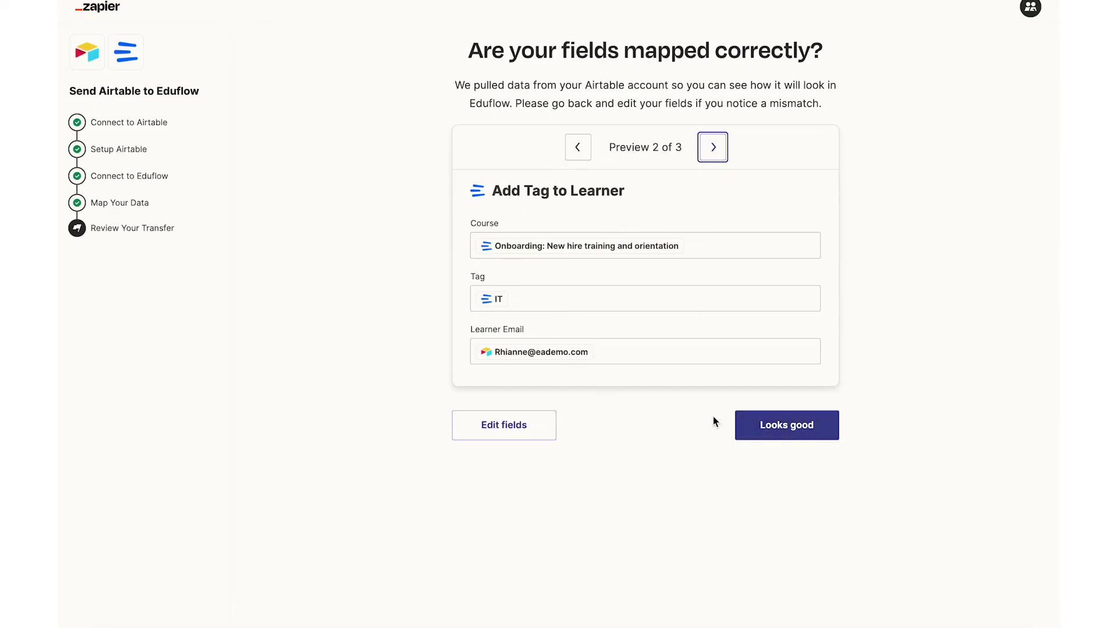
Approve the field mapping and select all 11 IT records for sending to Eduflow
click(762, 425)
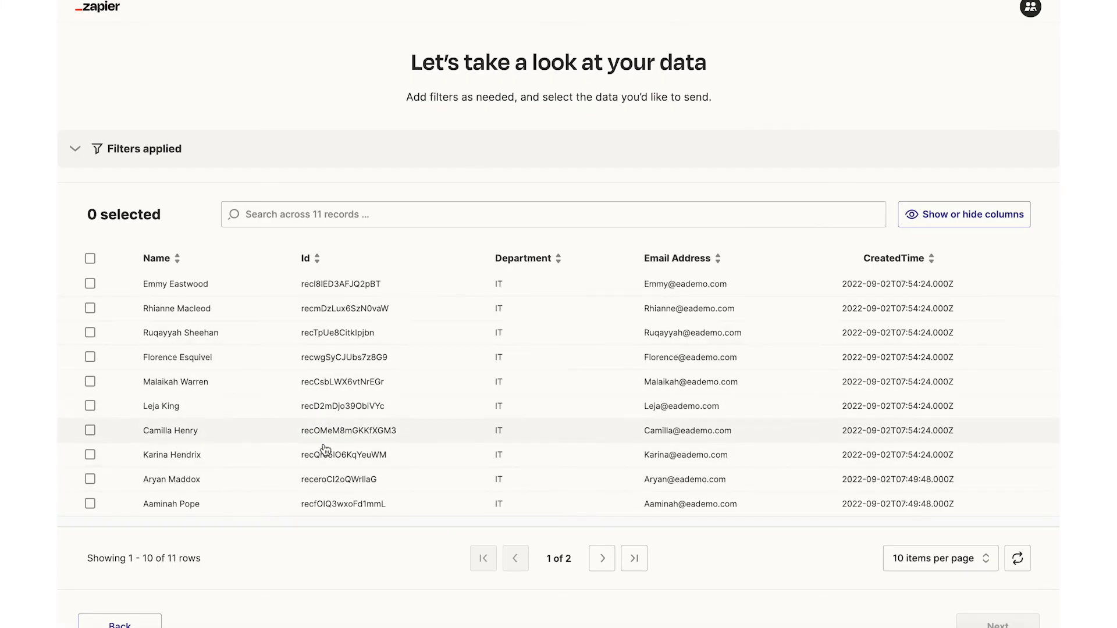
click(92, 260)
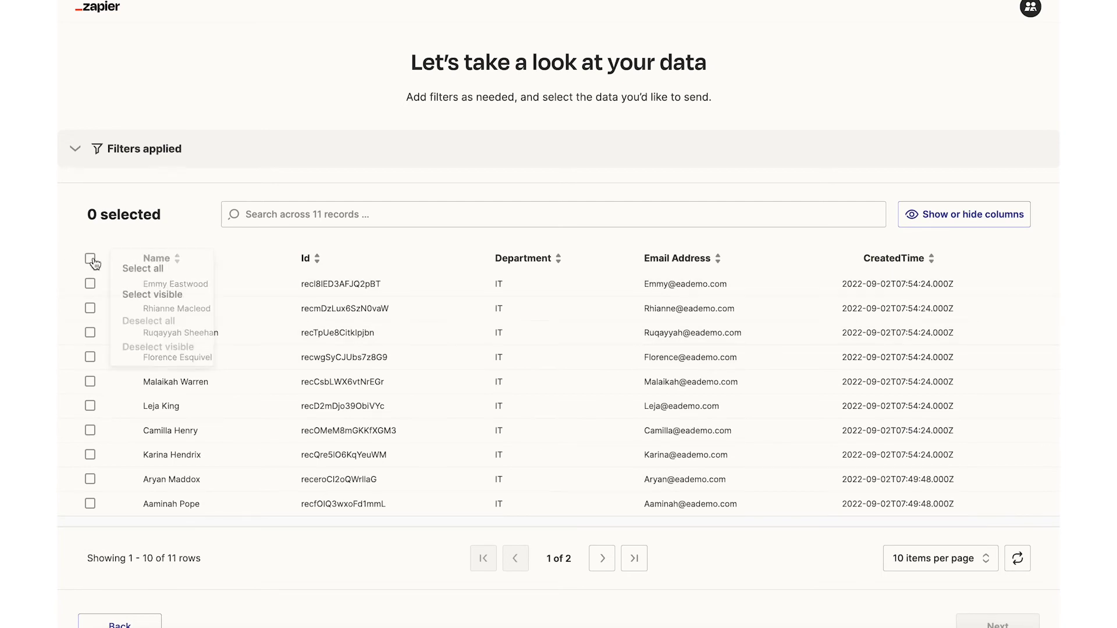
click(144, 272)
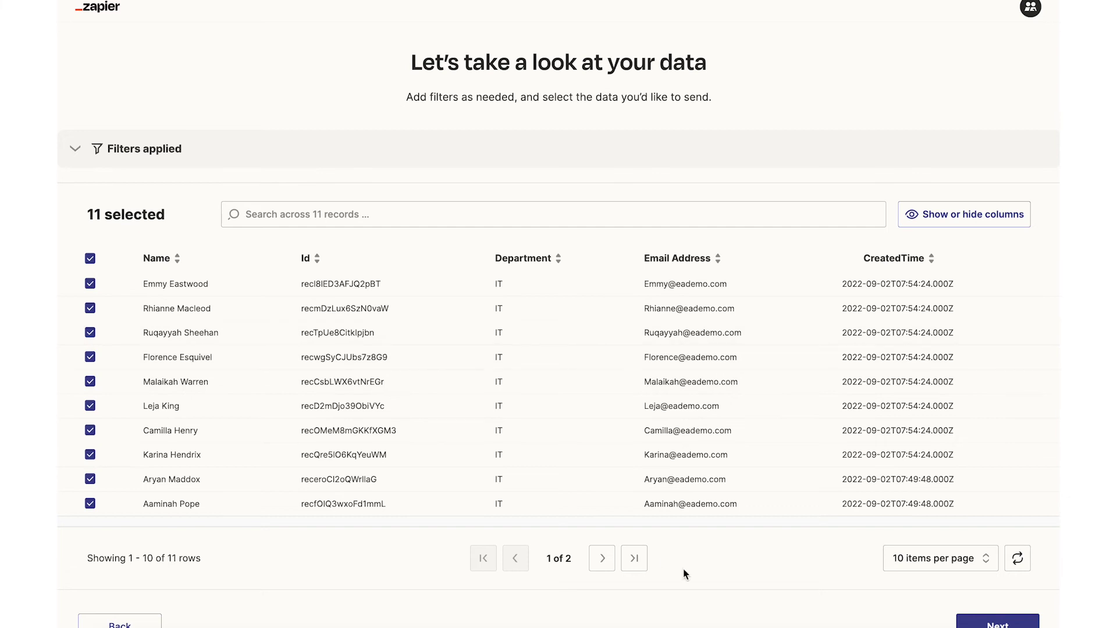
click(993, 623)
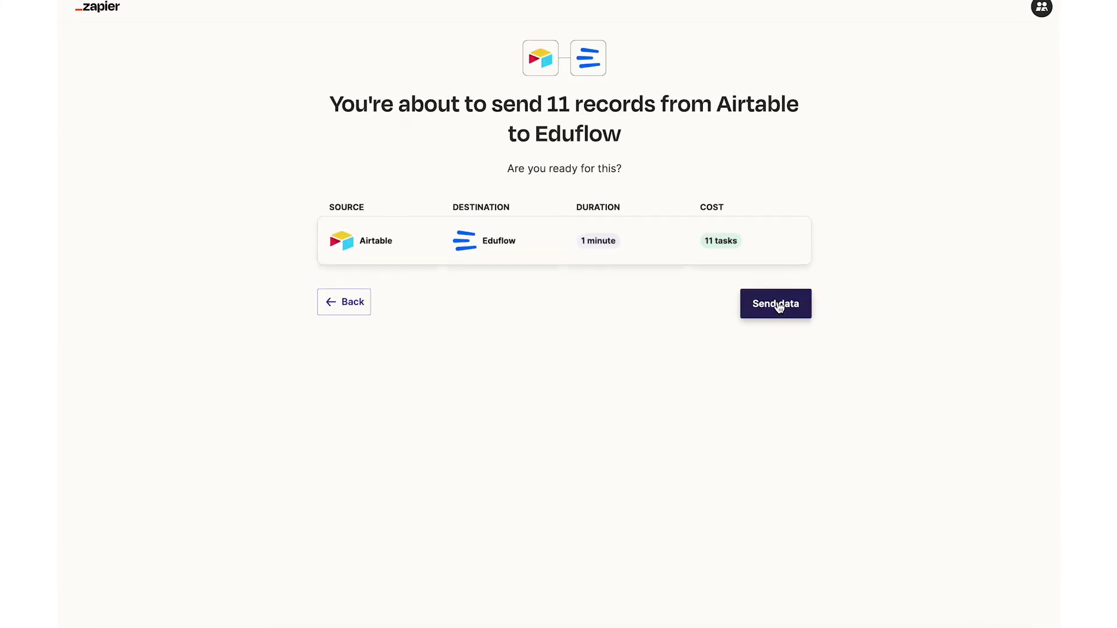
Send the 11 IT-tagged records from Airtable to Eduflow
click(779, 307)
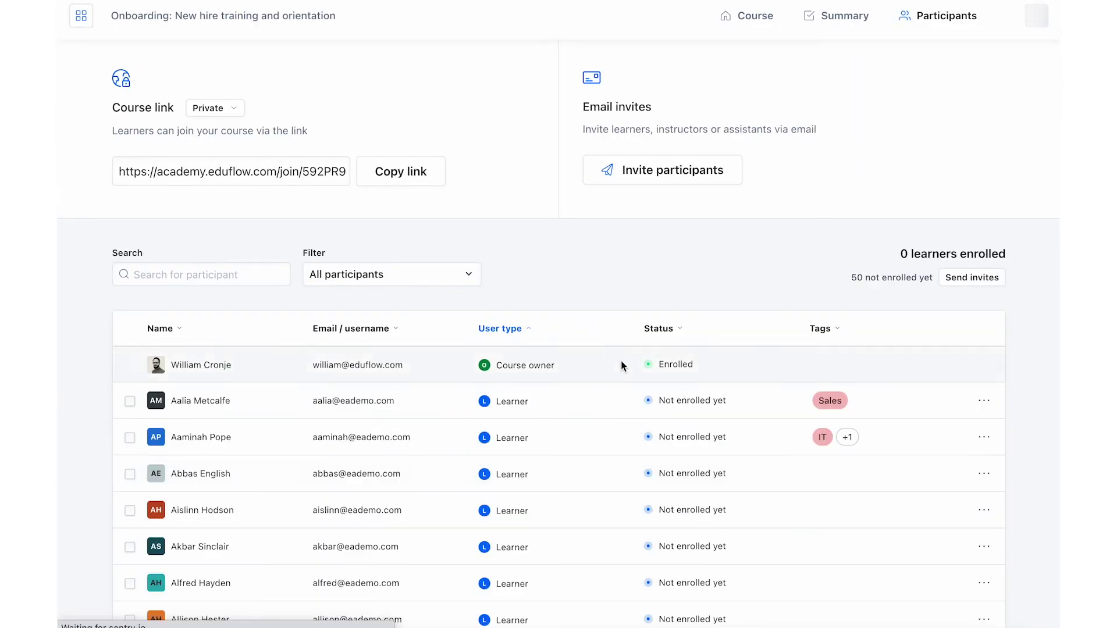
scroll(775, 473, down, 10)
scroll(776, 476, down, 10)
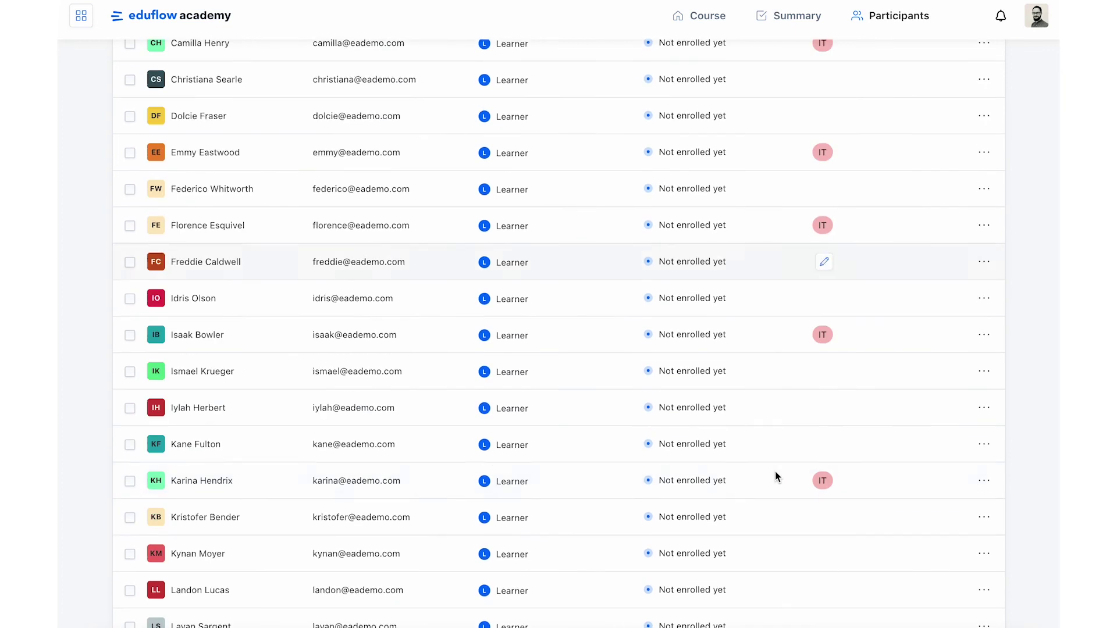
scroll(776, 476, down, 7)
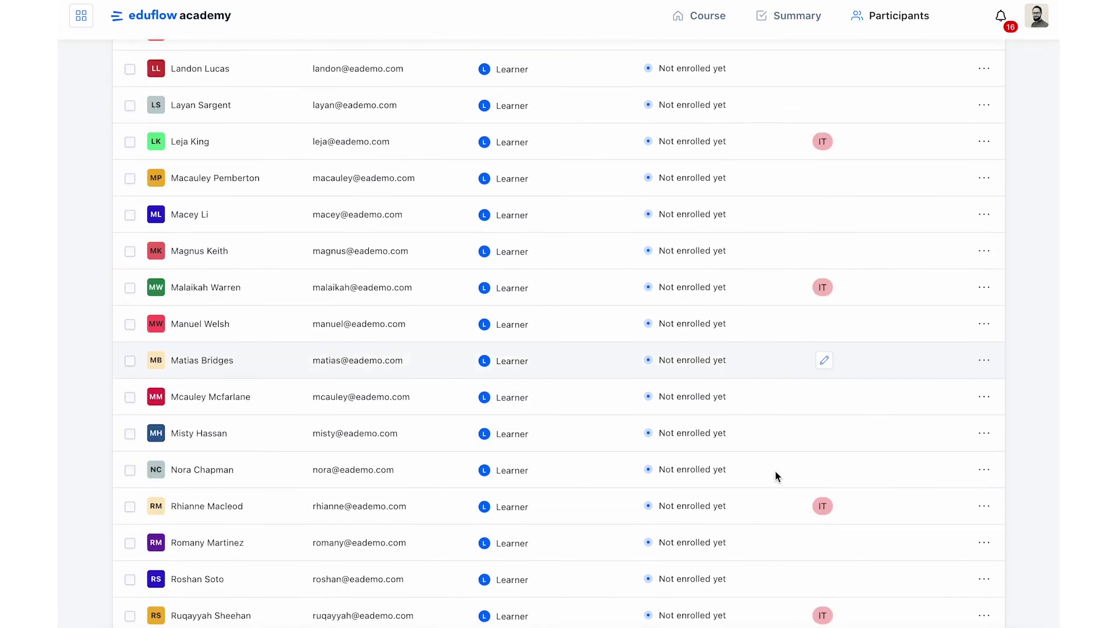
scroll(776, 475, up, 20)
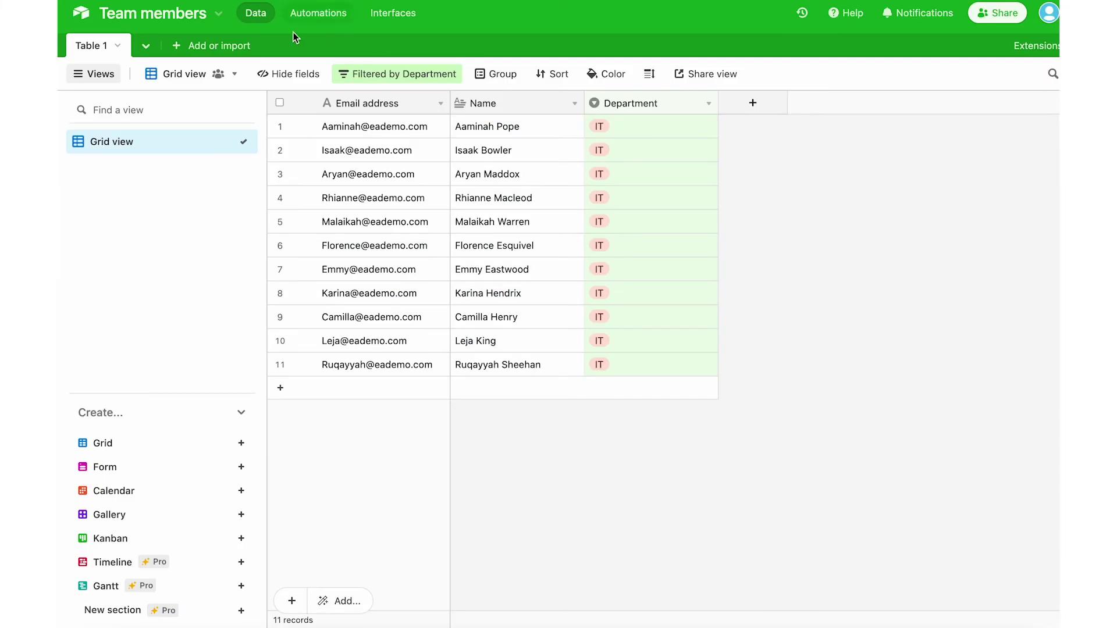
Switch the Airtable Department filter value from IT to Marketing, showing 15 records
click(364, 79)
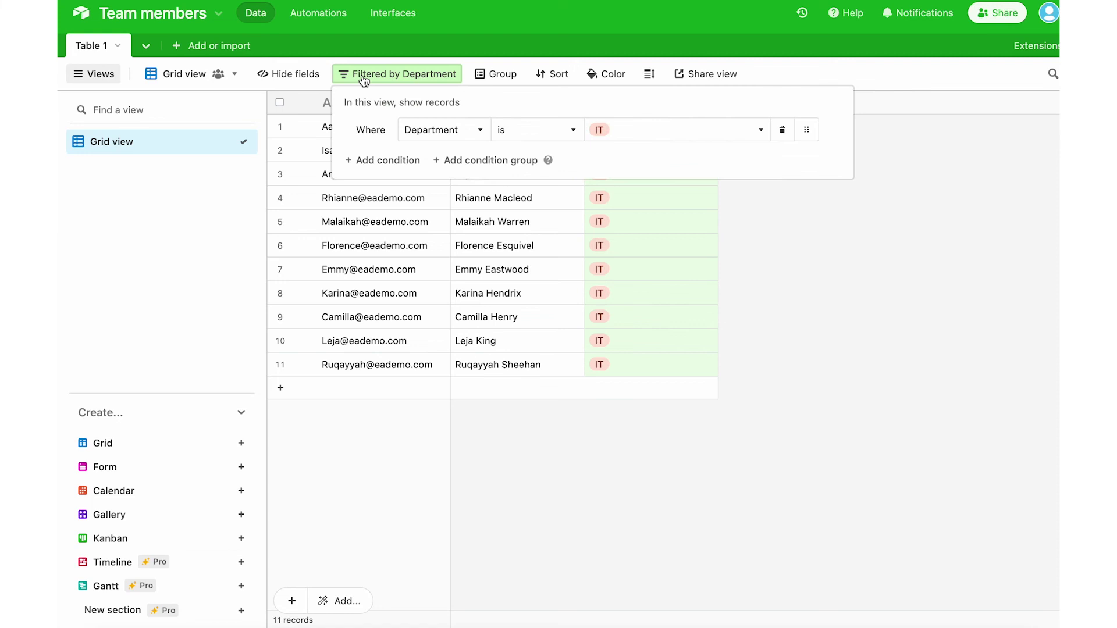
click(647, 138)
click(628, 206)
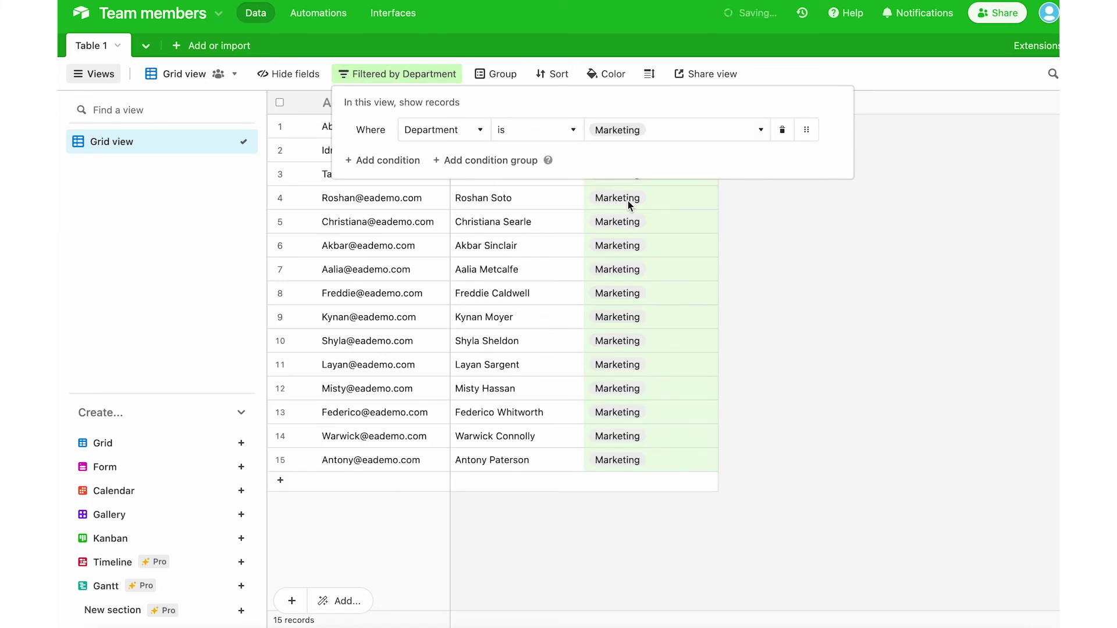
click(815, 273)
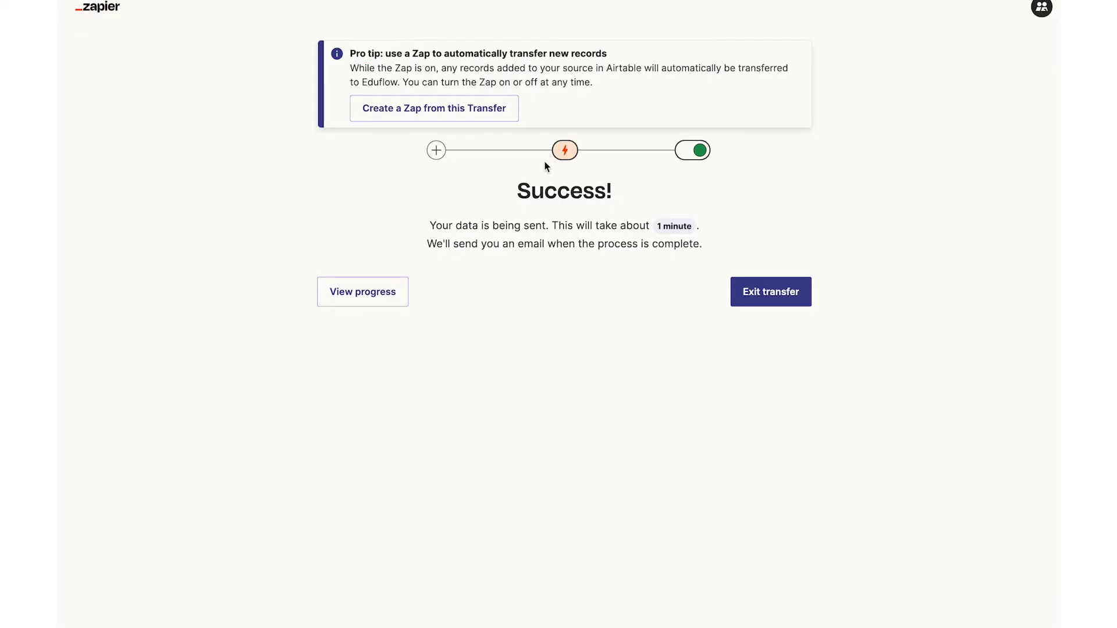
Exit the finished transfer and reopen the Airtable to Eduflow transfer's settings
click(762, 291)
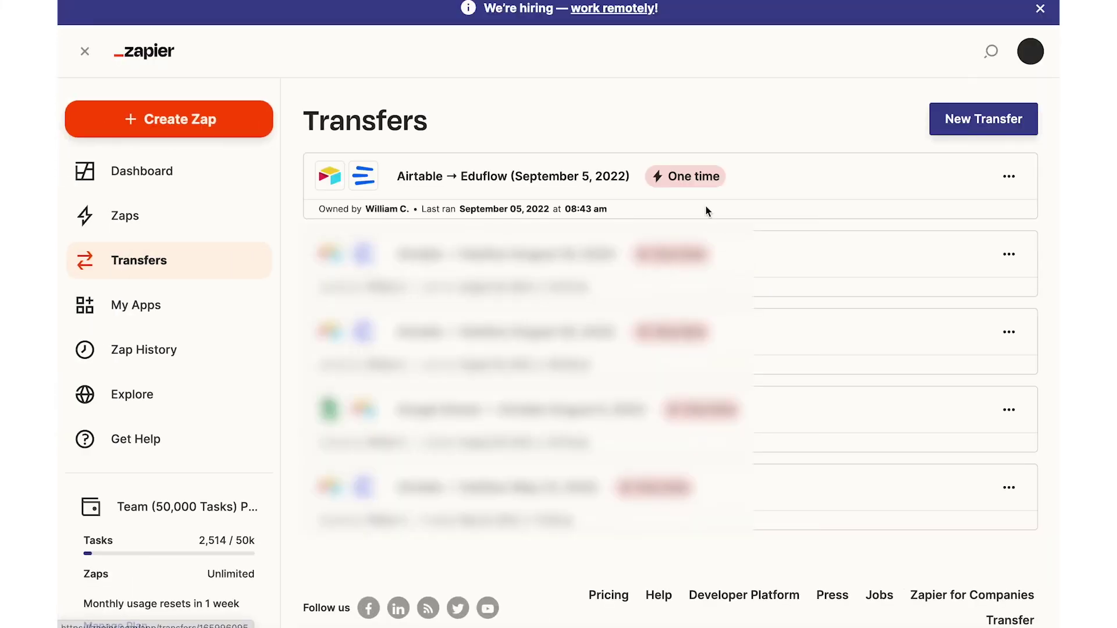
click(1011, 179)
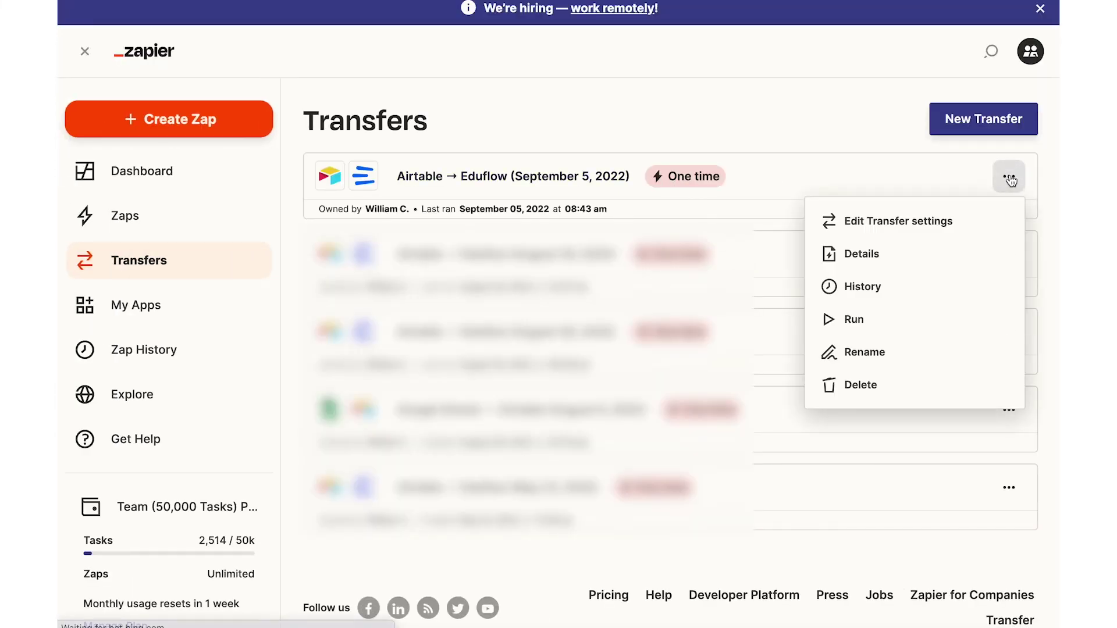
click(872, 226)
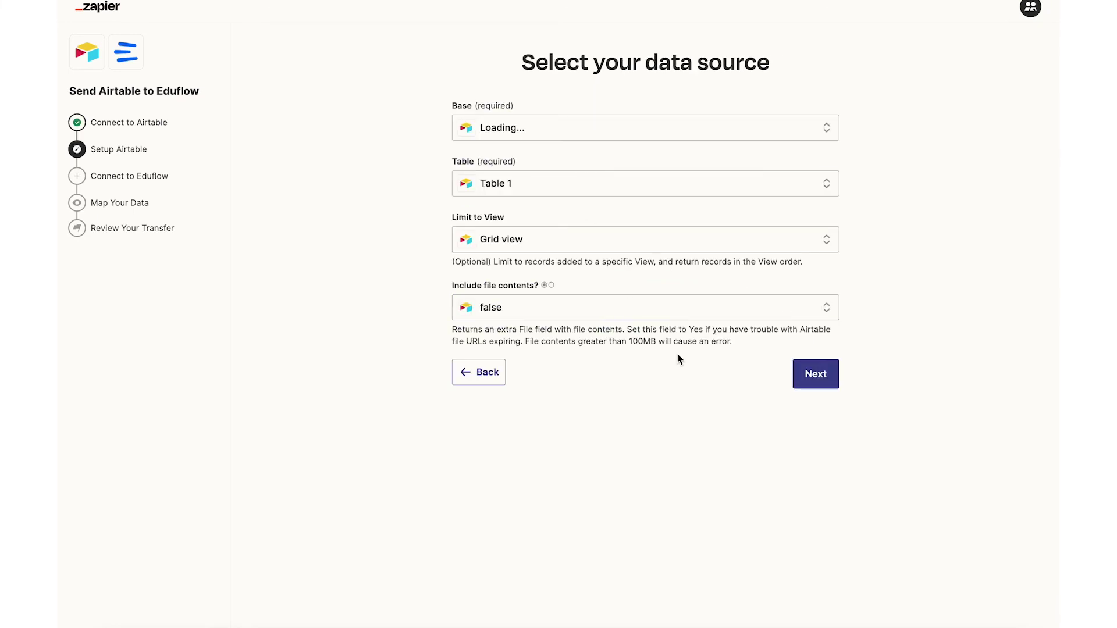
Keep the Airtable data source, change the Tag to Marketing, and preview the mapping
click(826, 377)
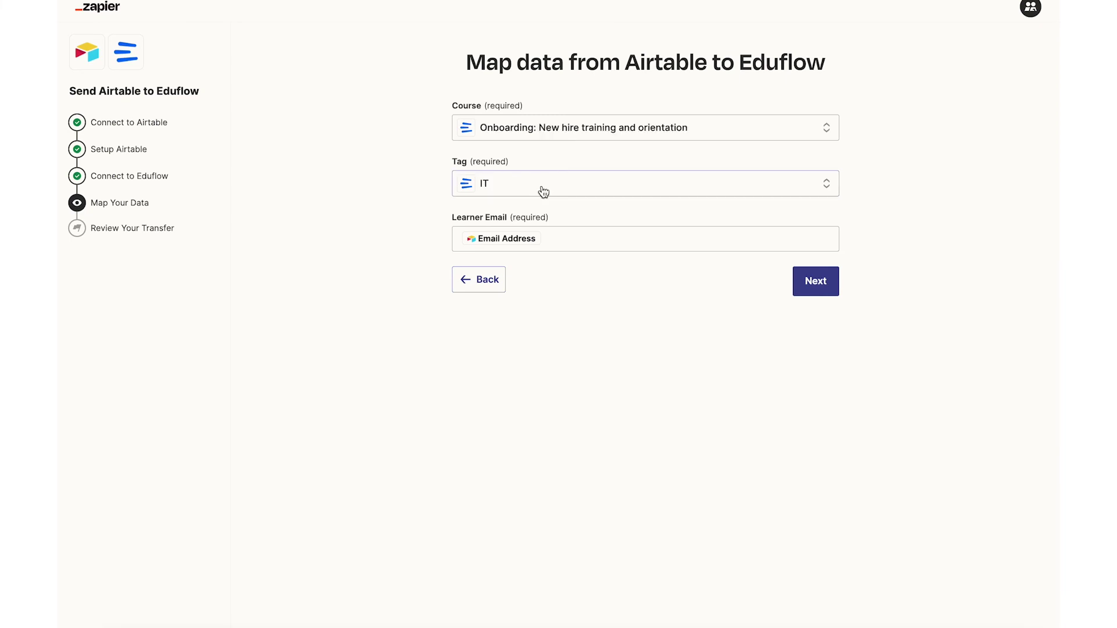
click(544, 192)
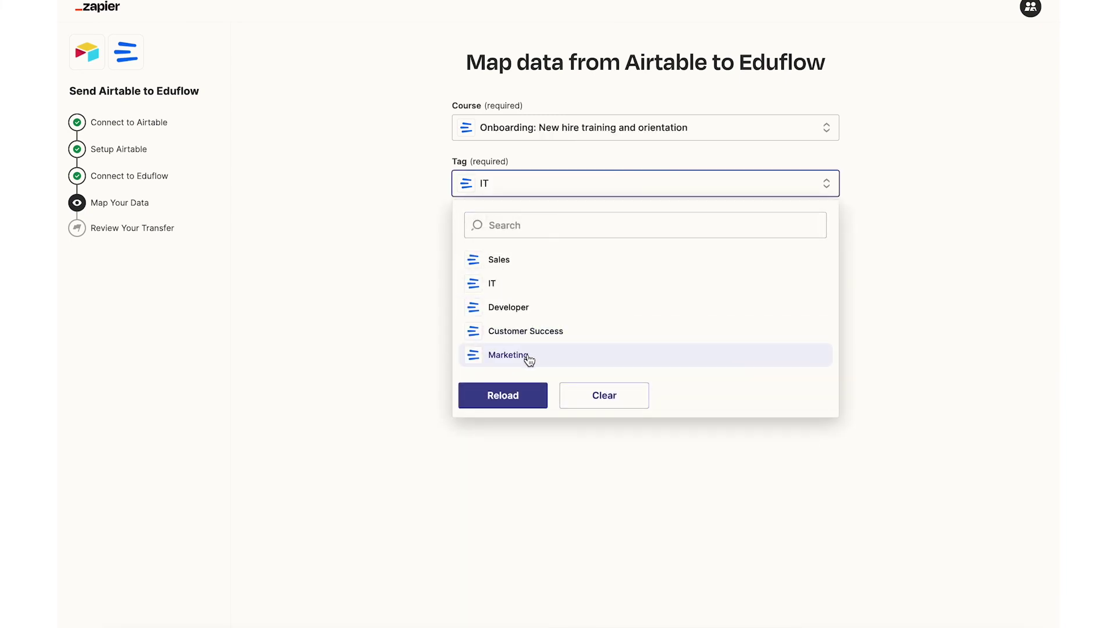
click(529, 361)
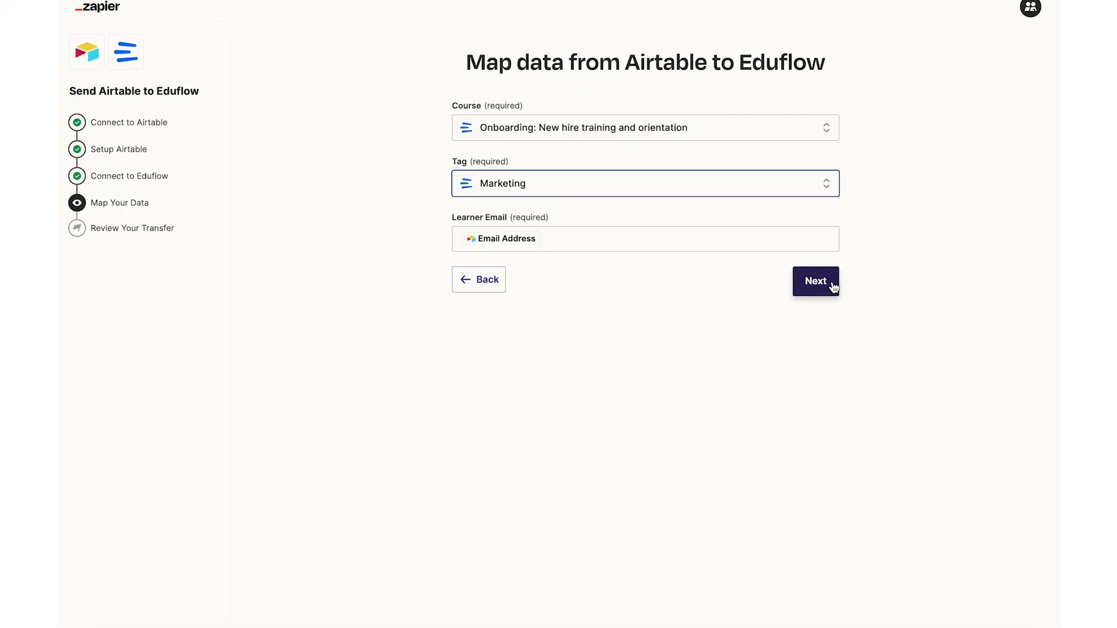
click(833, 283)
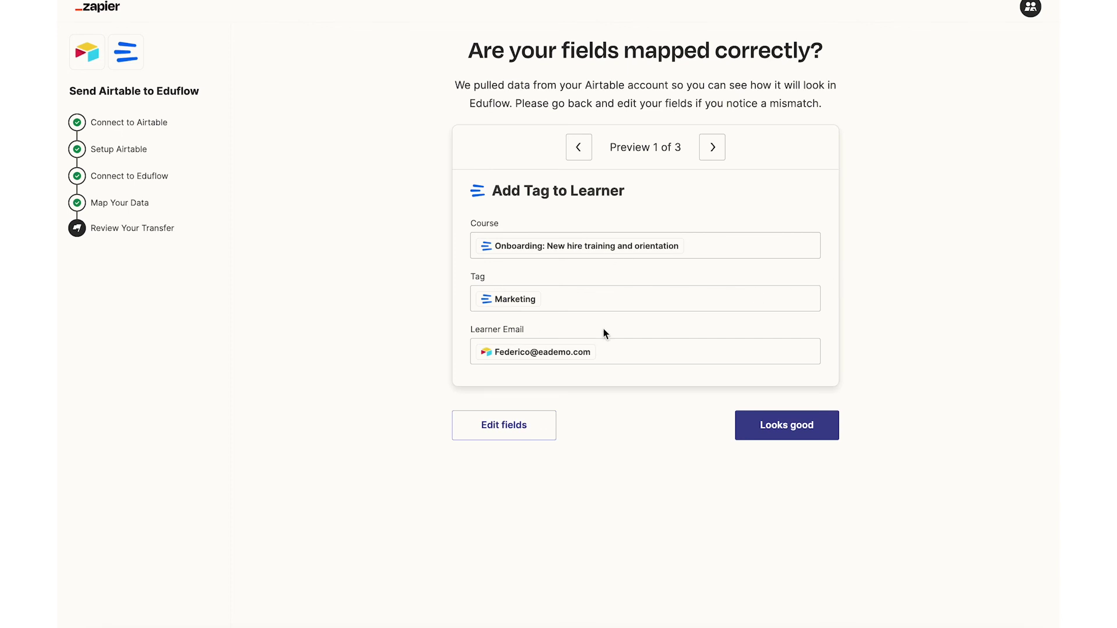
Approve the preview, select all 15 Marketing records, and send them to Eduflow
click(774, 429)
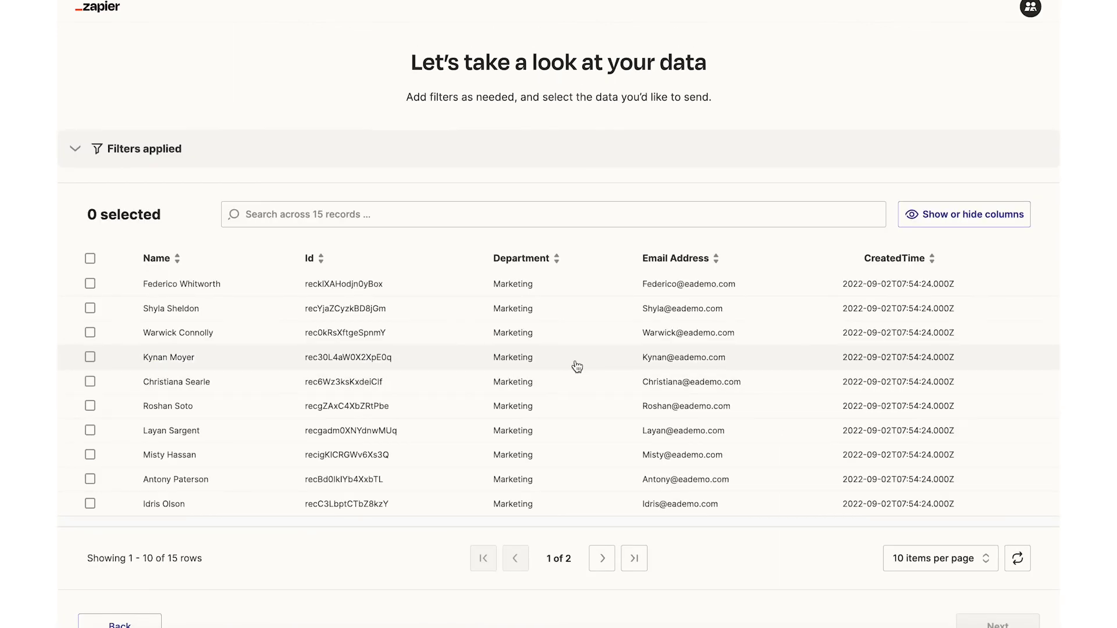
click(91, 259)
click(140, 278)
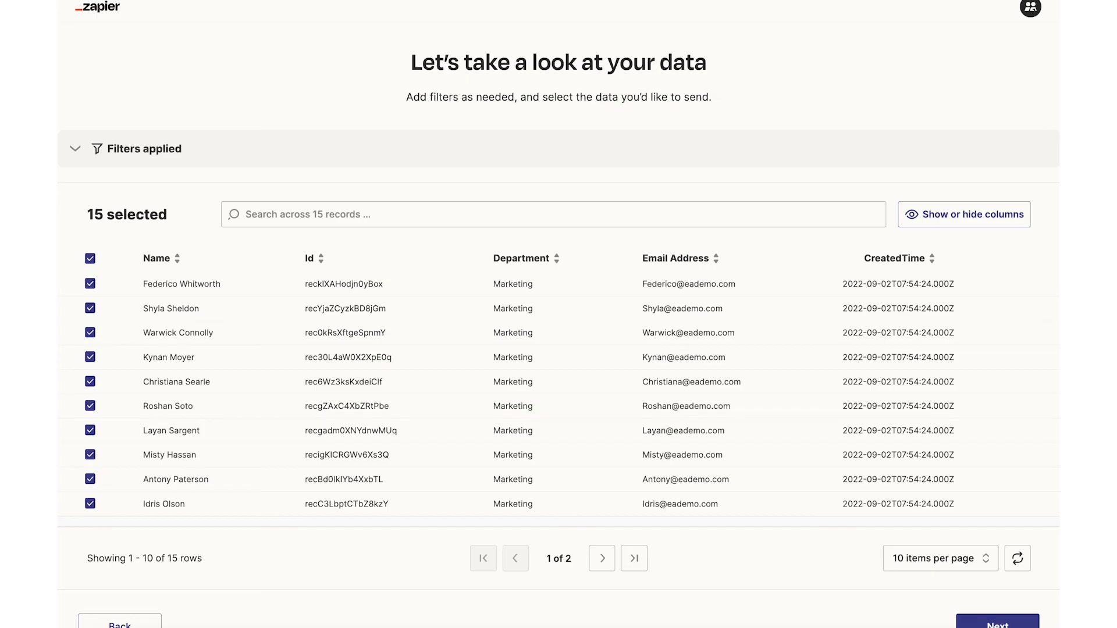
click(992, 623)
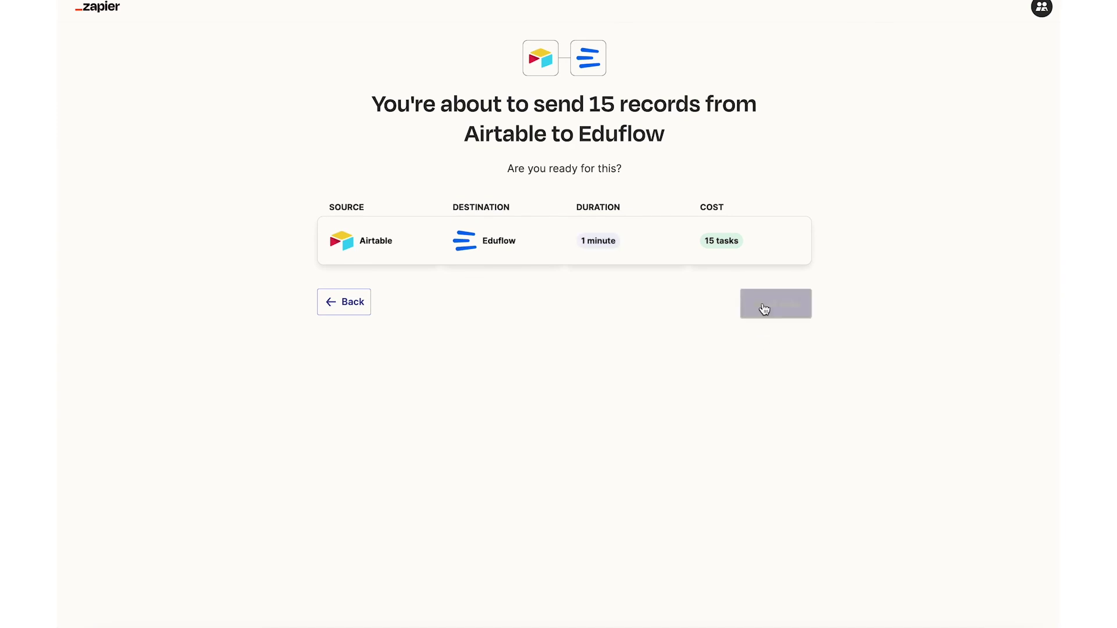
click(764, 309)
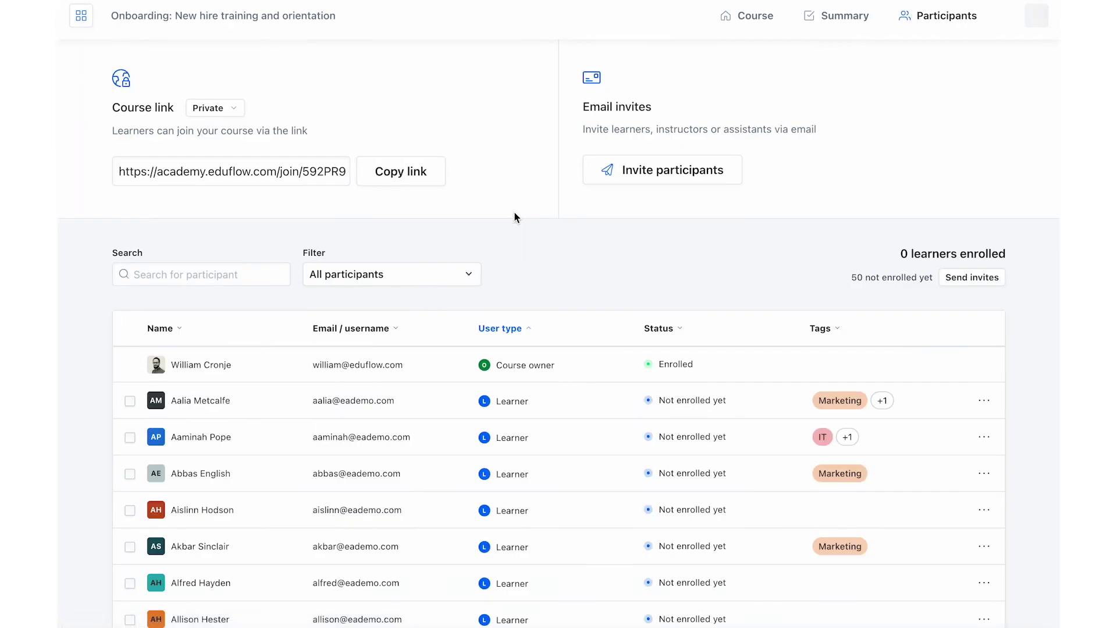
scroll(815, 431, down, 6)
scroll(817, 434, down, 9)
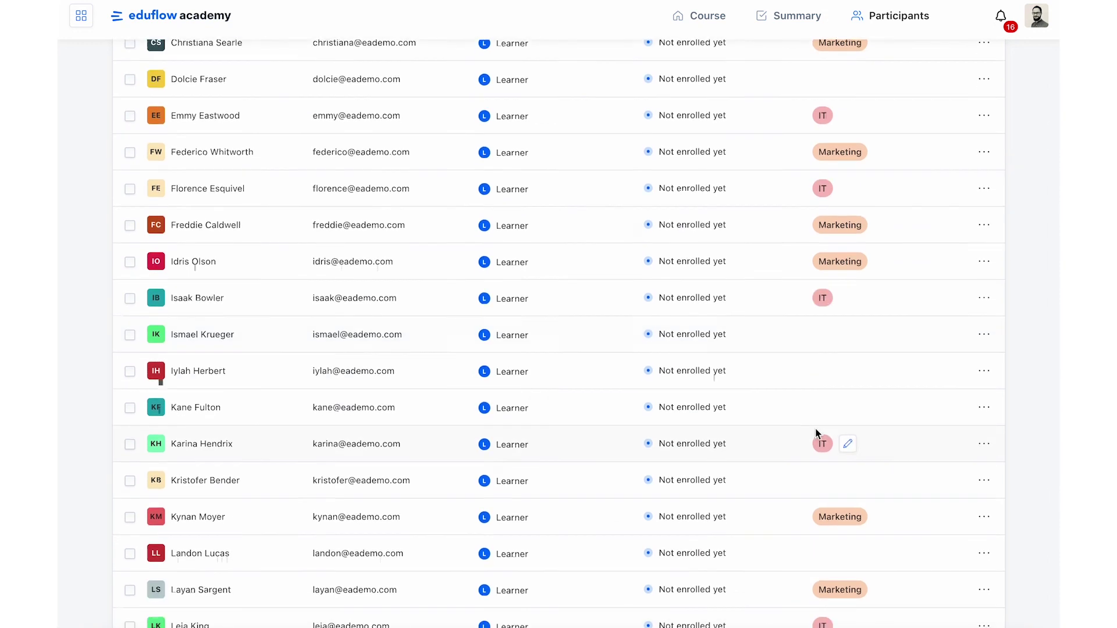
scroll(511, 299, up, 10)
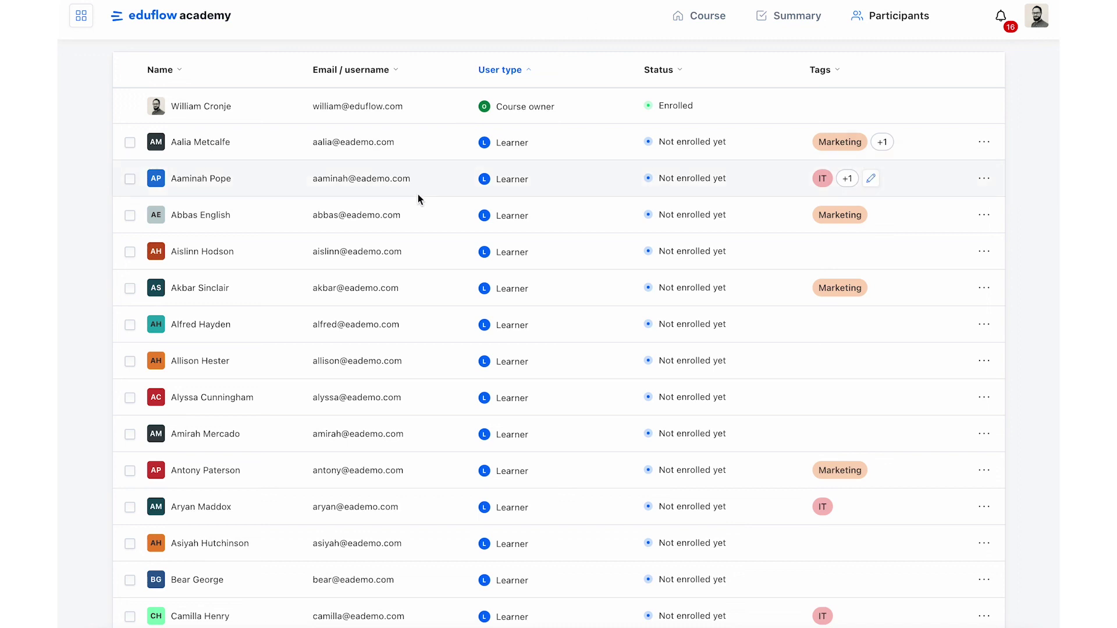
mouse_move(855, 311)
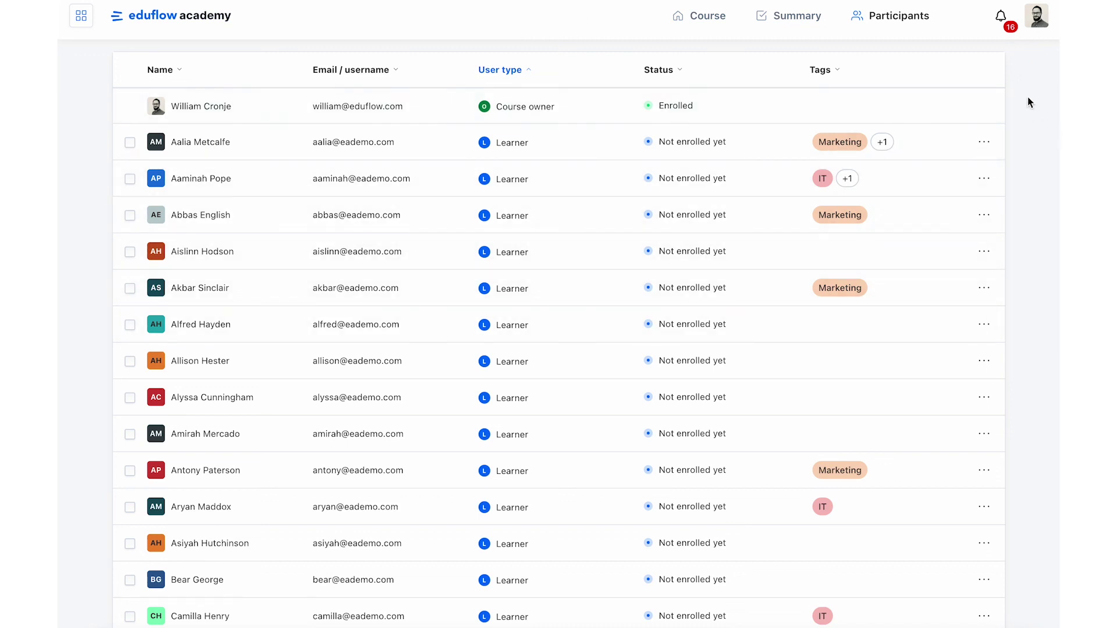